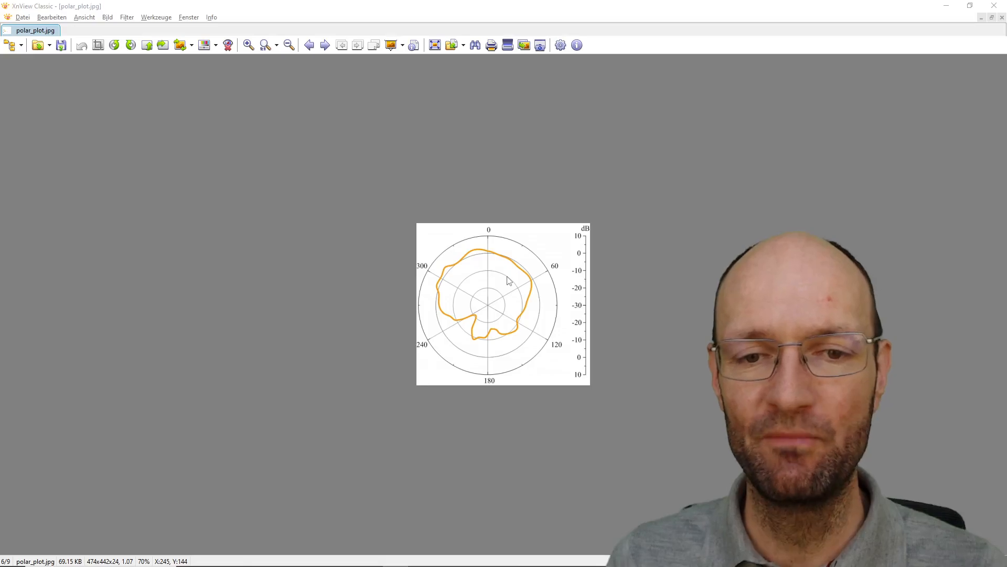
Switch to the polar plot drawing in LibreOffice Draw and set the orange curve's line width to 0.02 cm
scroll(507, 281, "up", 4)
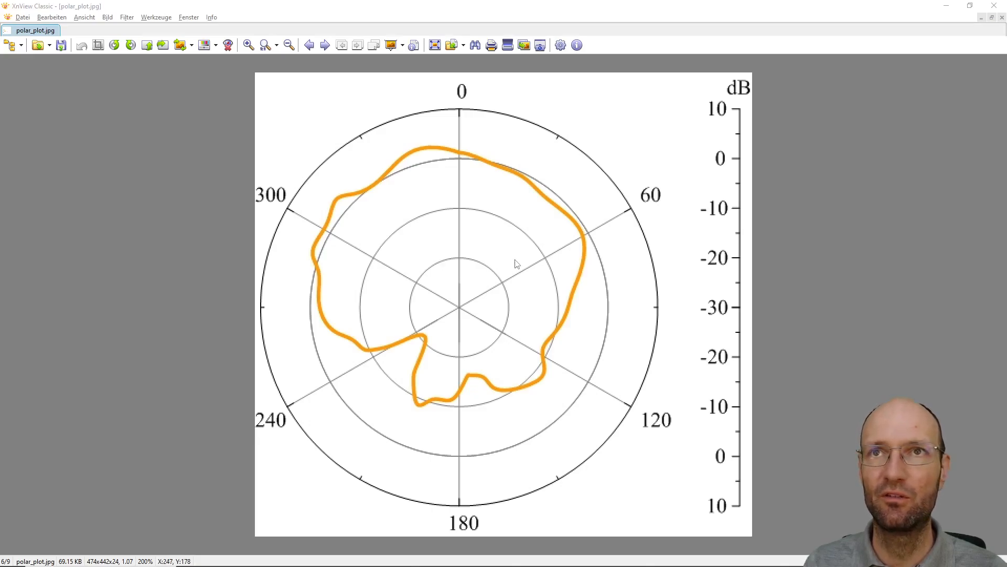
key("alt+Tab")
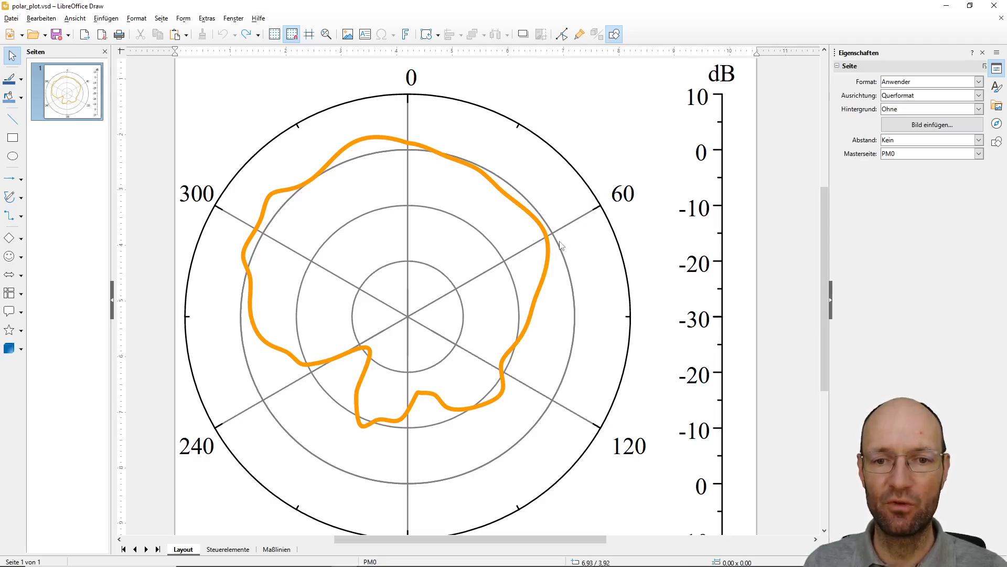
scroll(548, 234, "up", 8, "ctrl")
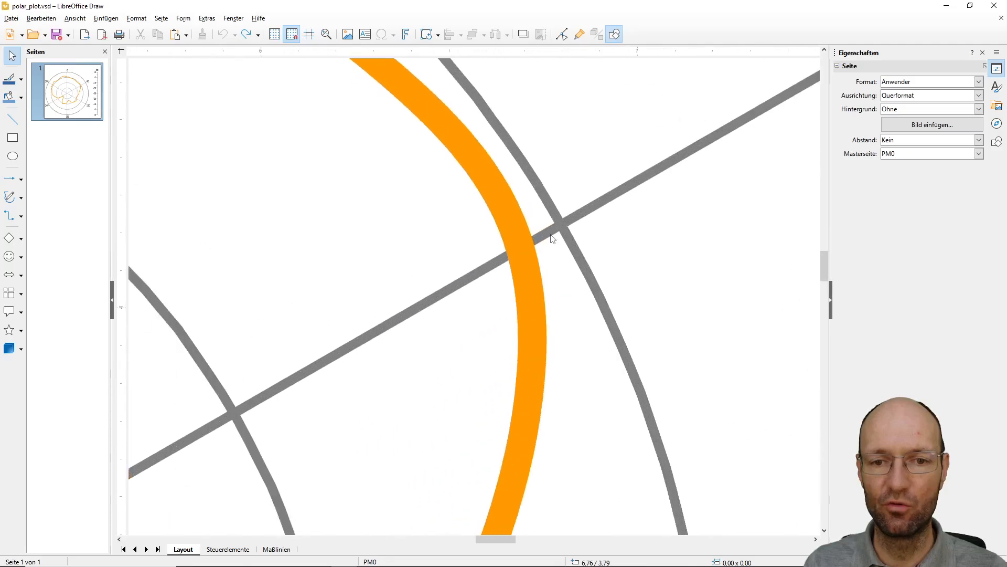
scroll(551, 239, "down", 8, "ctrl")
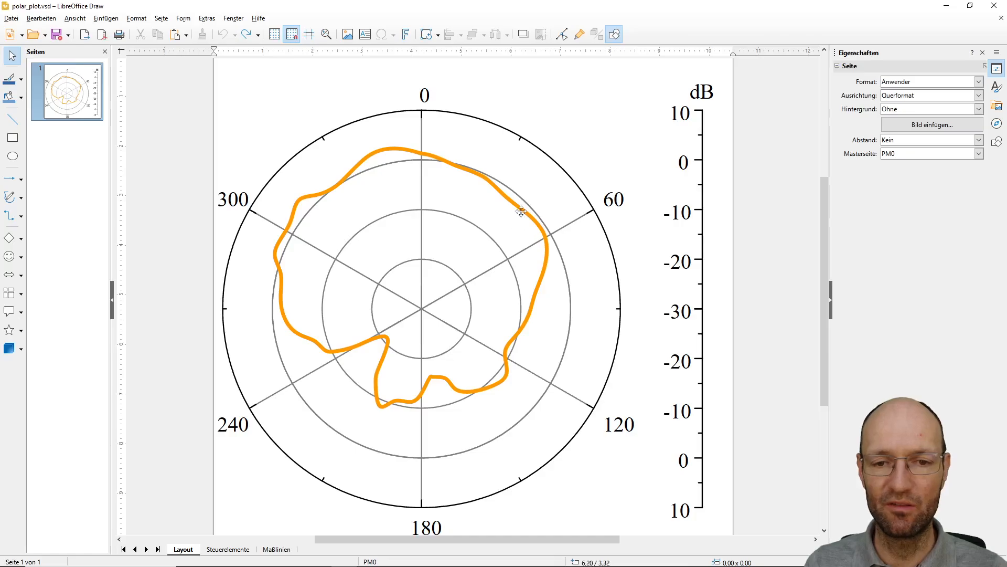
right_click(523, 209)
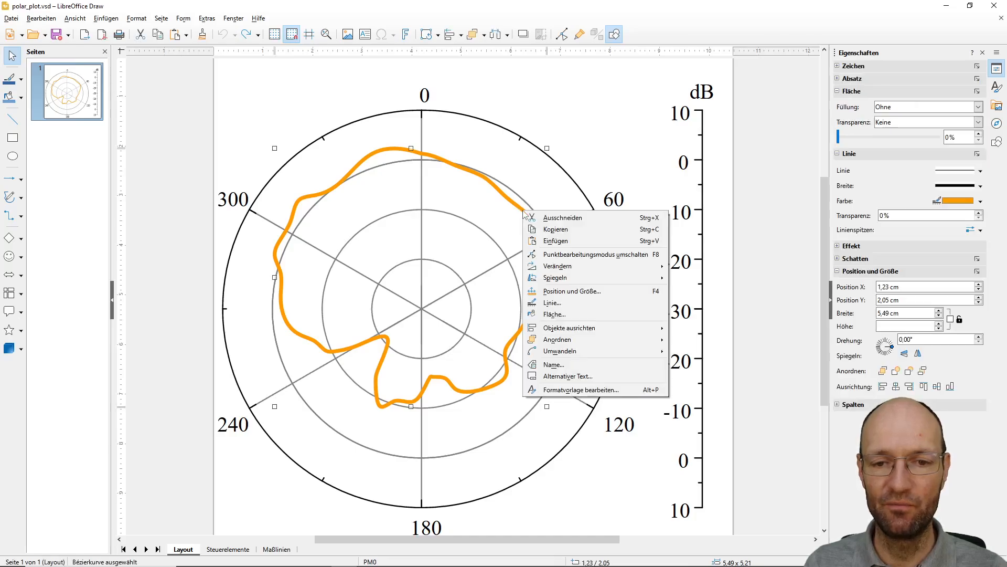
left_click(568, 303)
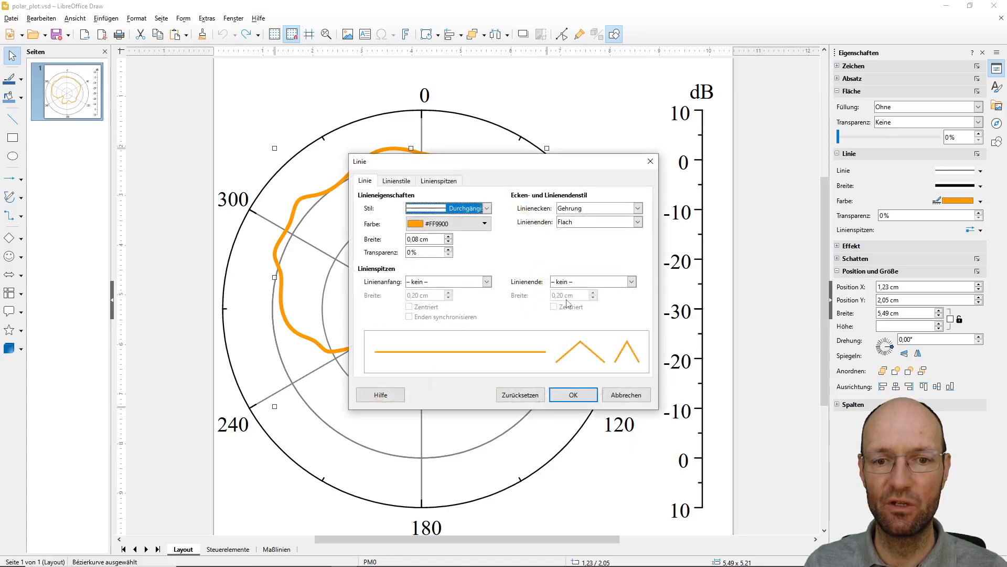
left_click(415, 238)
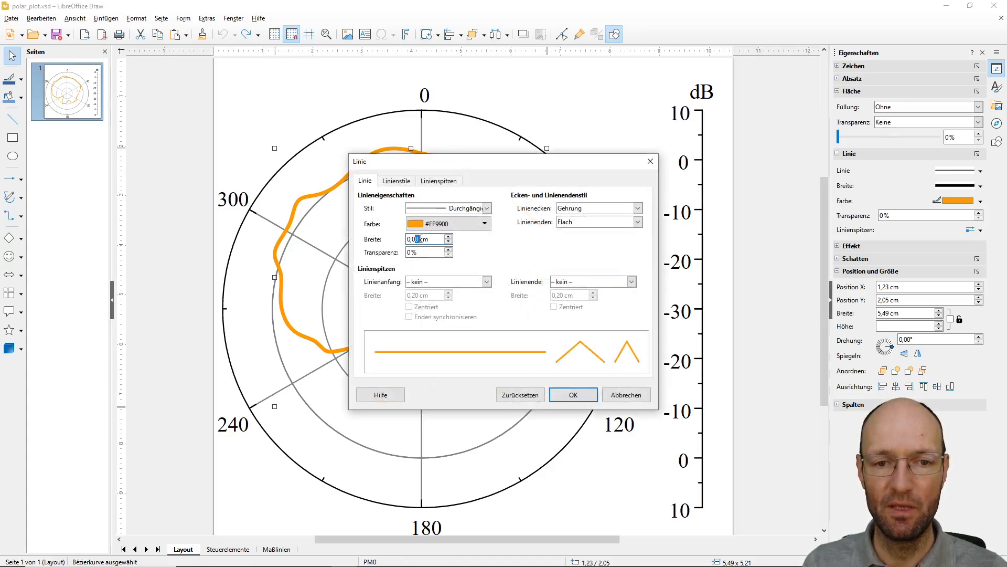
key("BackSpace")
type("2")
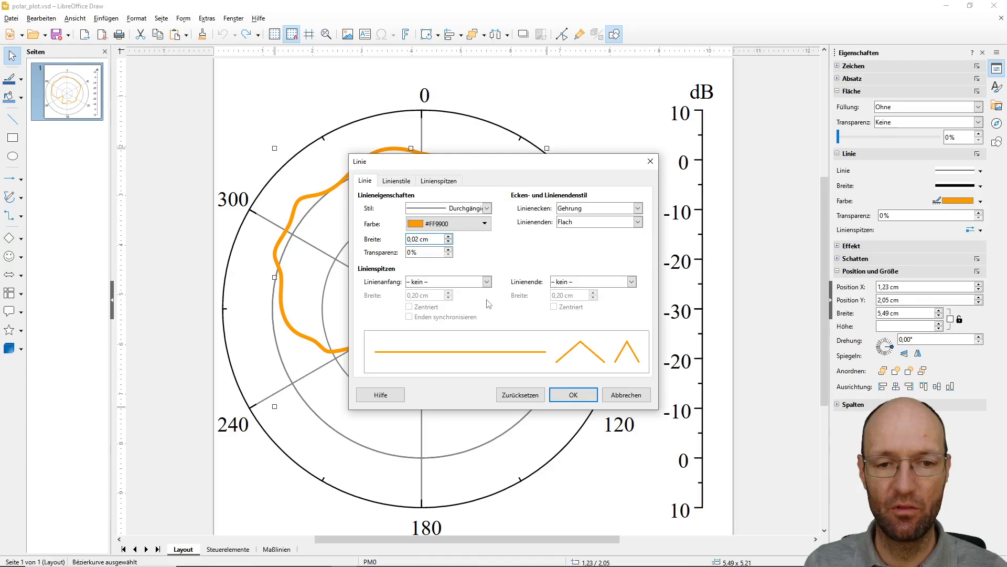
left_click(574, 394)
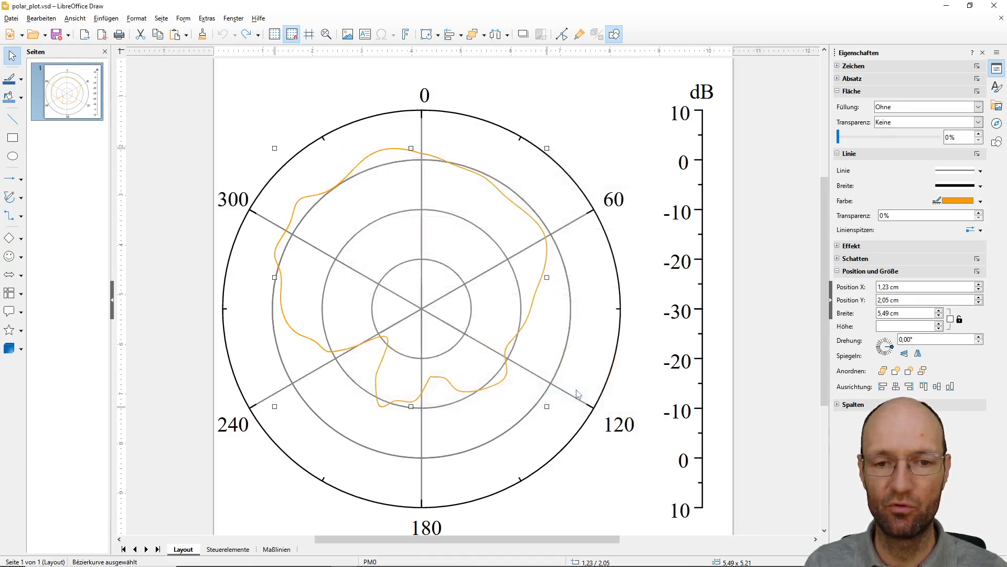
Export the drawing with the default PDF options to the Desktop as polar_plot.pdf
left_click(11, 19)
mouse_move(60, 215)
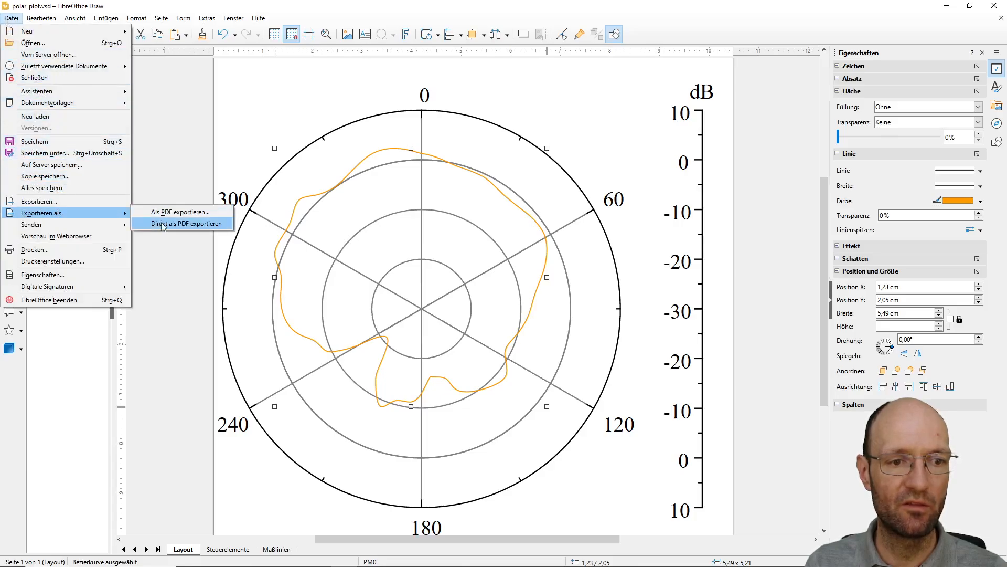
left_click(158, 224)
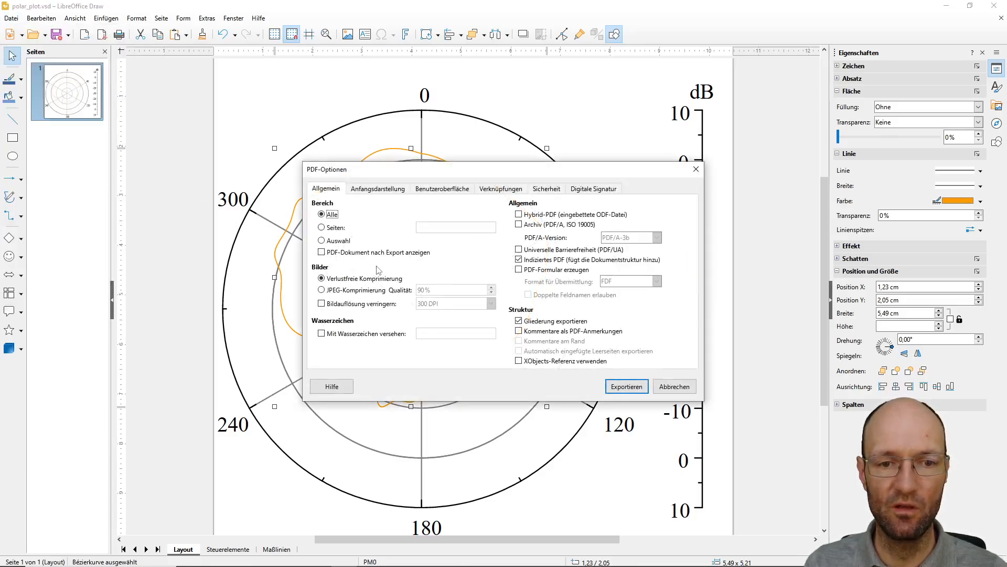
left_click(626, 386)
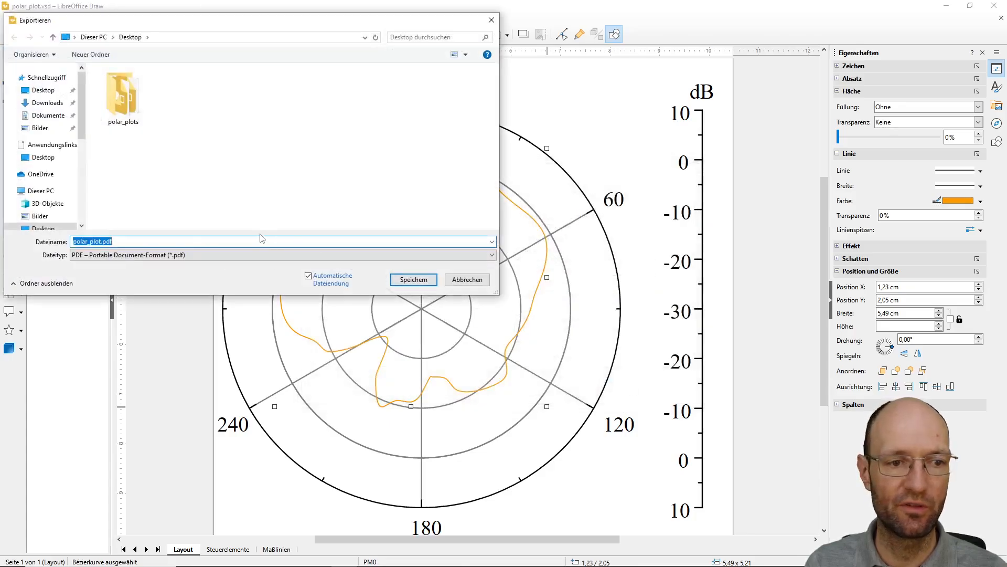
left_click(407, 282)
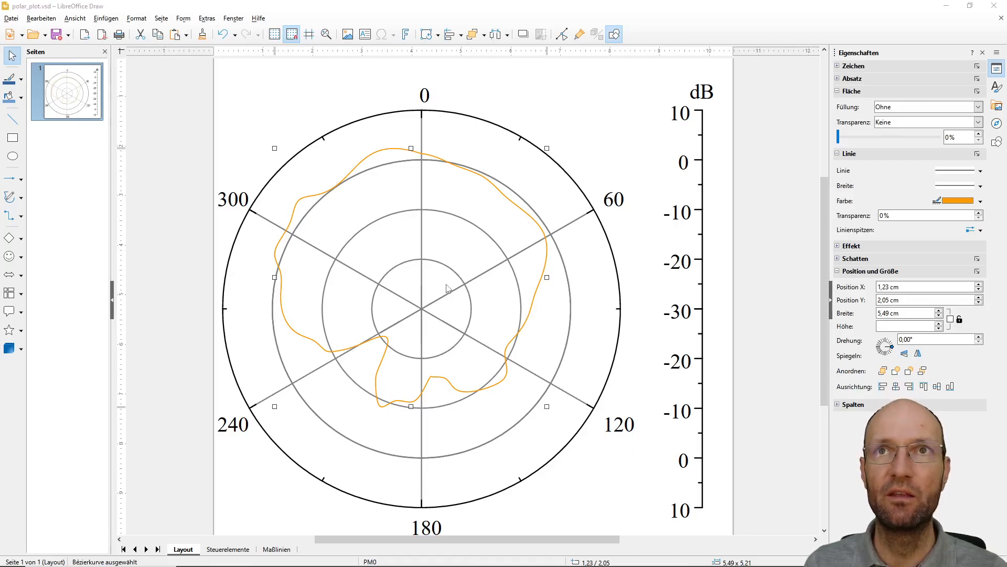
Switch to WebPlotDigitizer in the browser, load polar_plot.pdf from the Desktop, and show the page enlarged in full screen
key("alt+Tab")
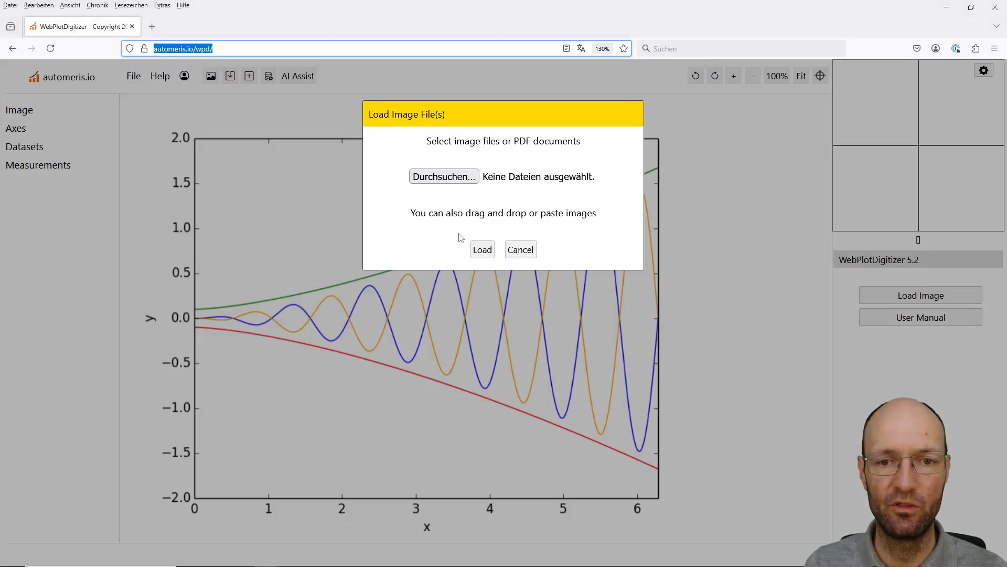
left_click(446, 177)
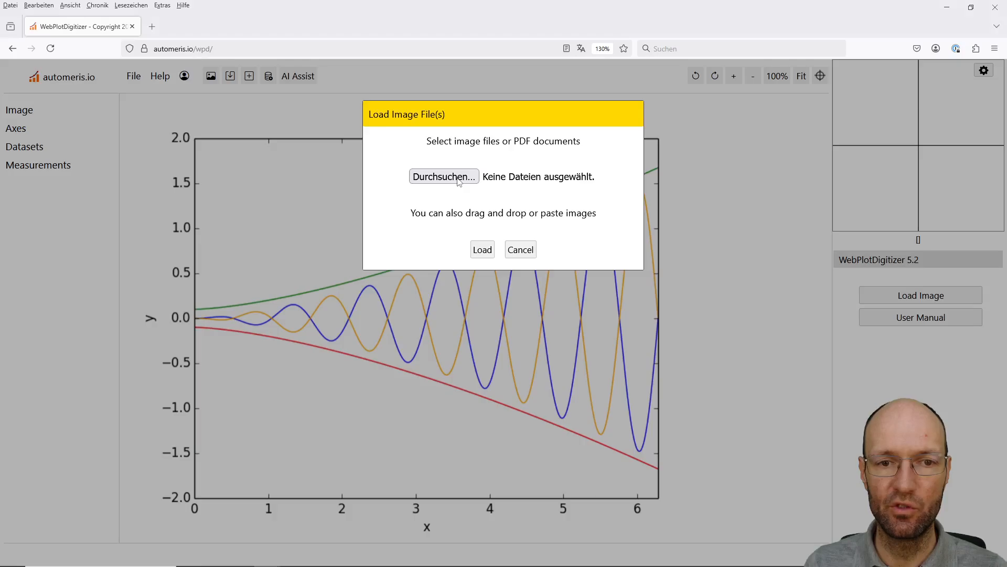
left_click(573, 94)
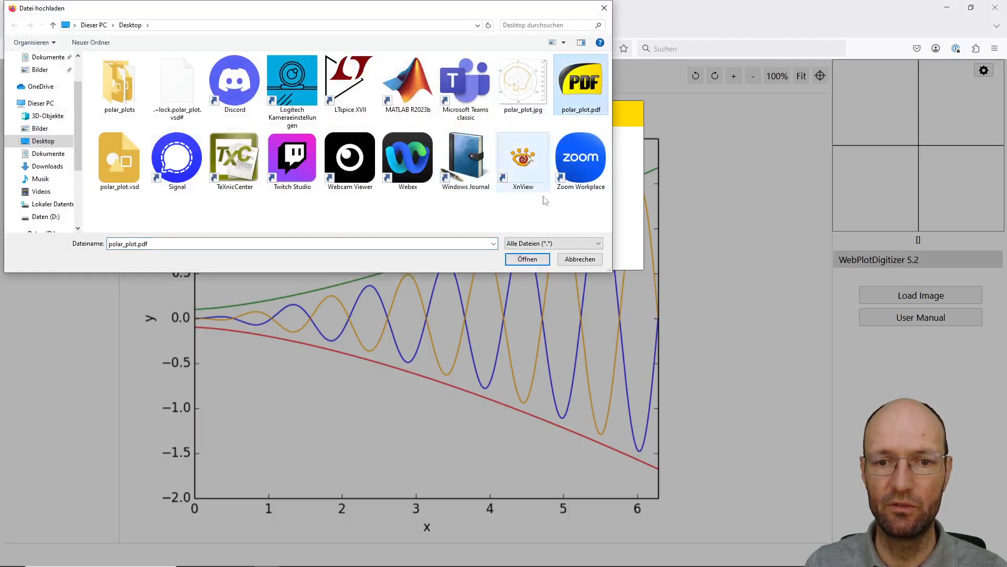
left_click(526, 259)
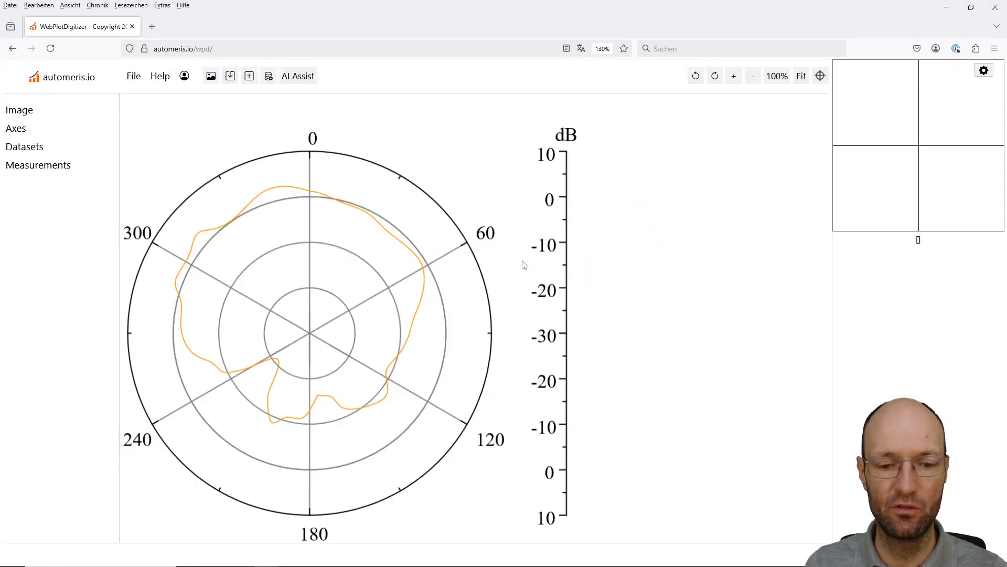
key("F11")
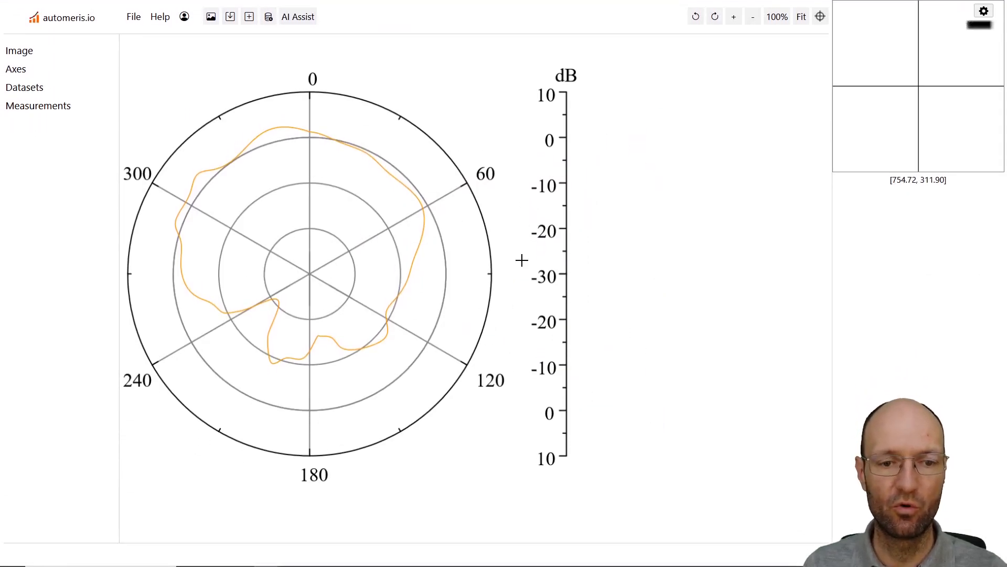
key("ctrl+plus")
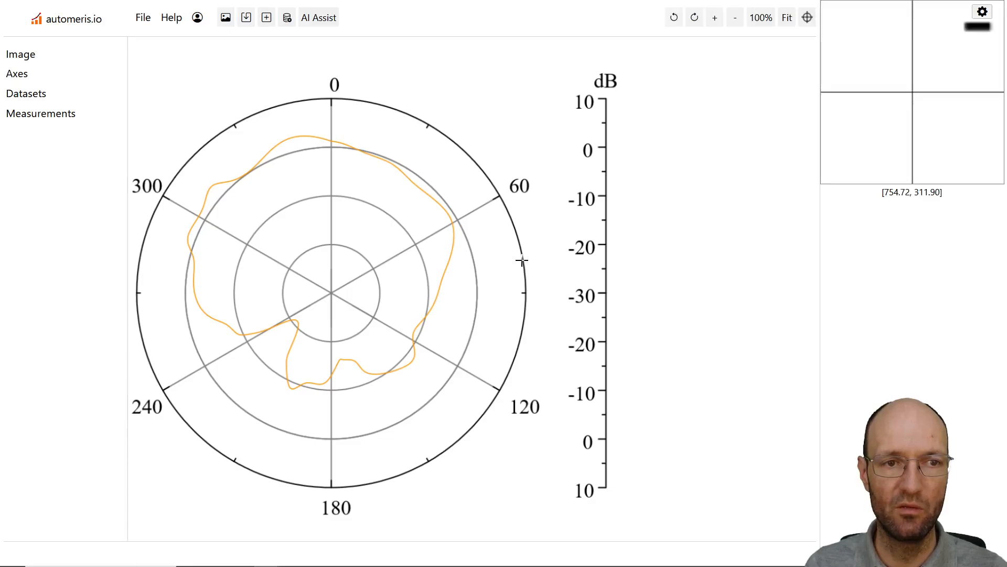
Start a Polar Diagram calibration with the origin at the plot centre, P1 at 0° on the -10 dB circle and P2 at 60° on the outer circle
left_click(28, 78)
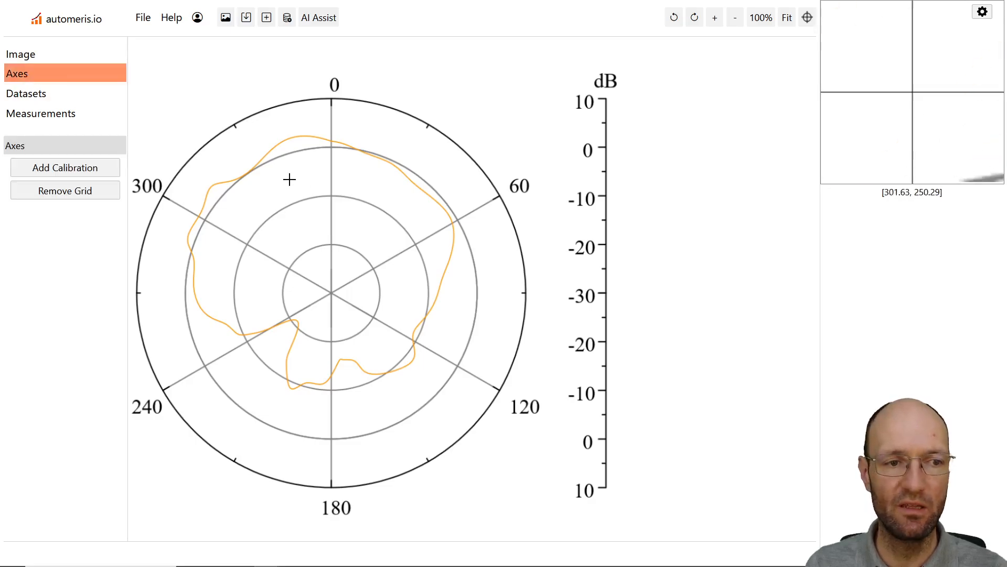
left_click(71, 164)
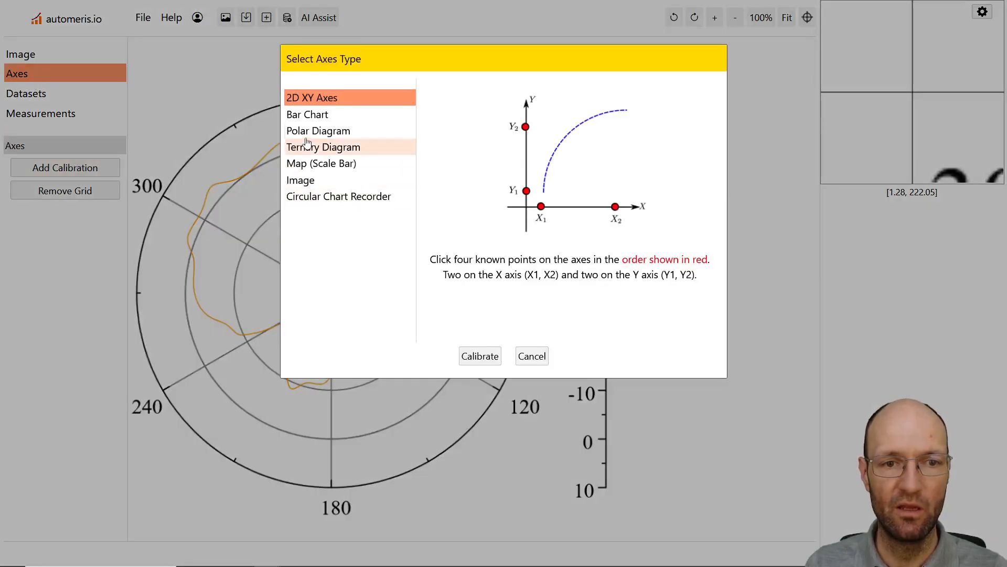
left_click(317, 131)
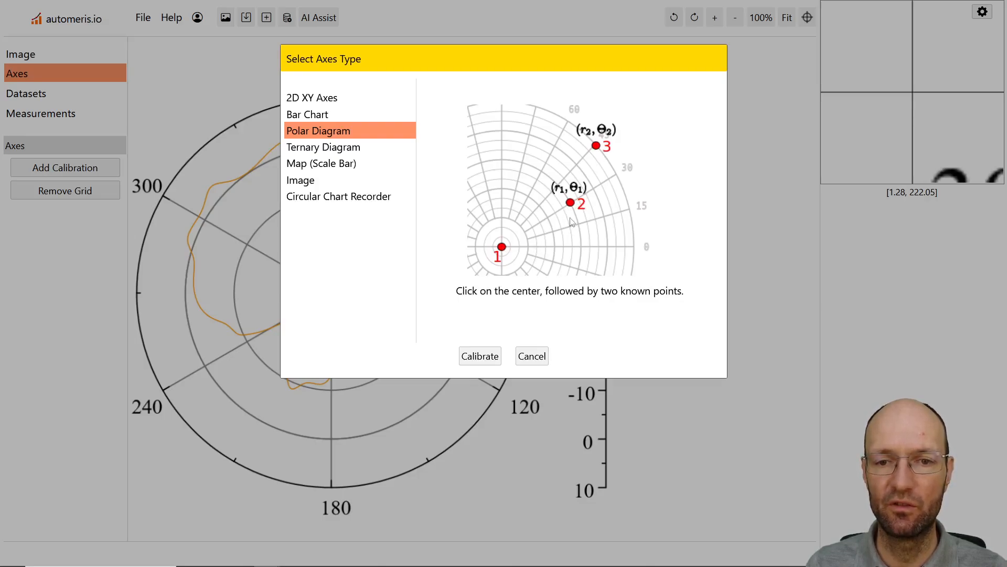
left_click(483, 357)
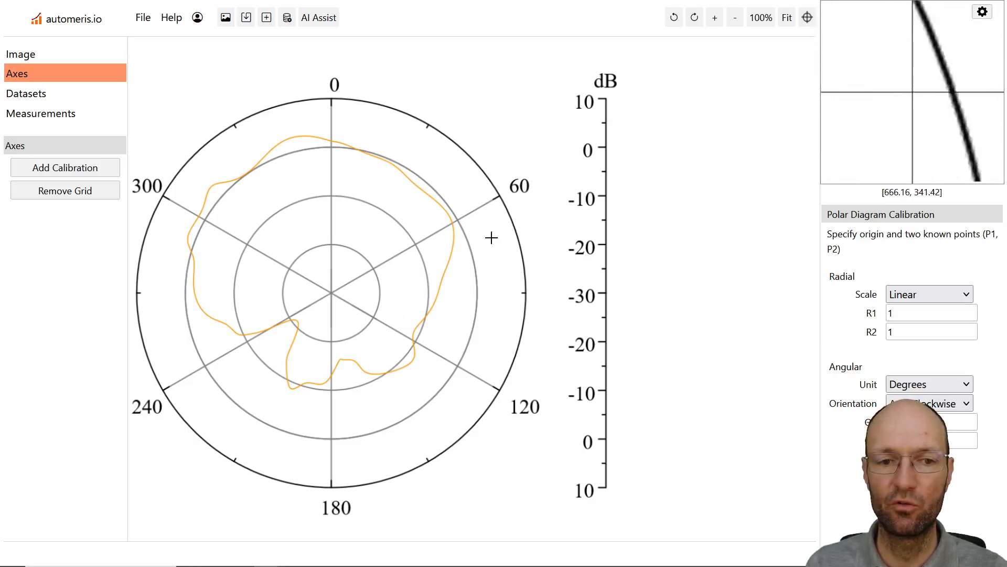
left_click(331, 293)
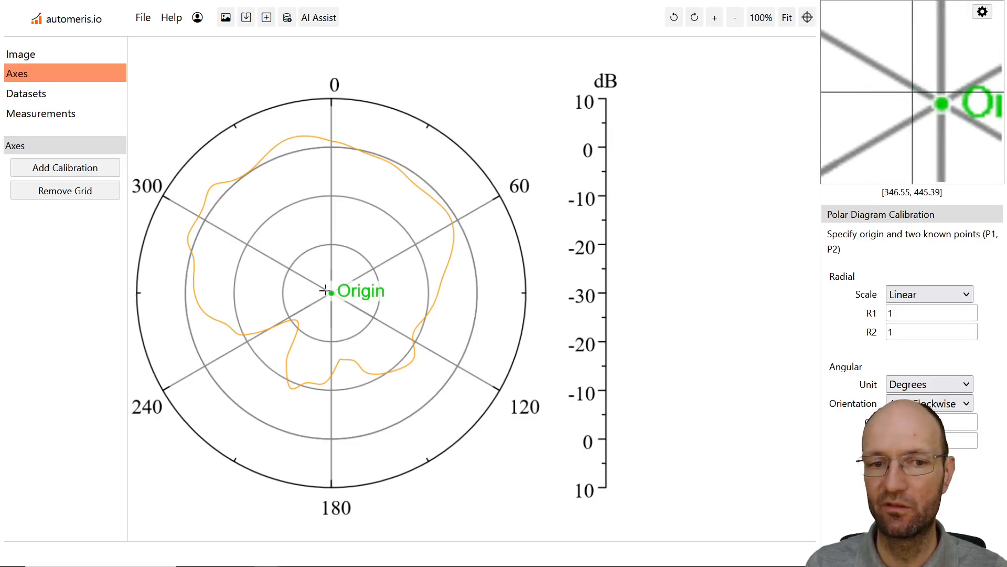
left_click(331, 196)
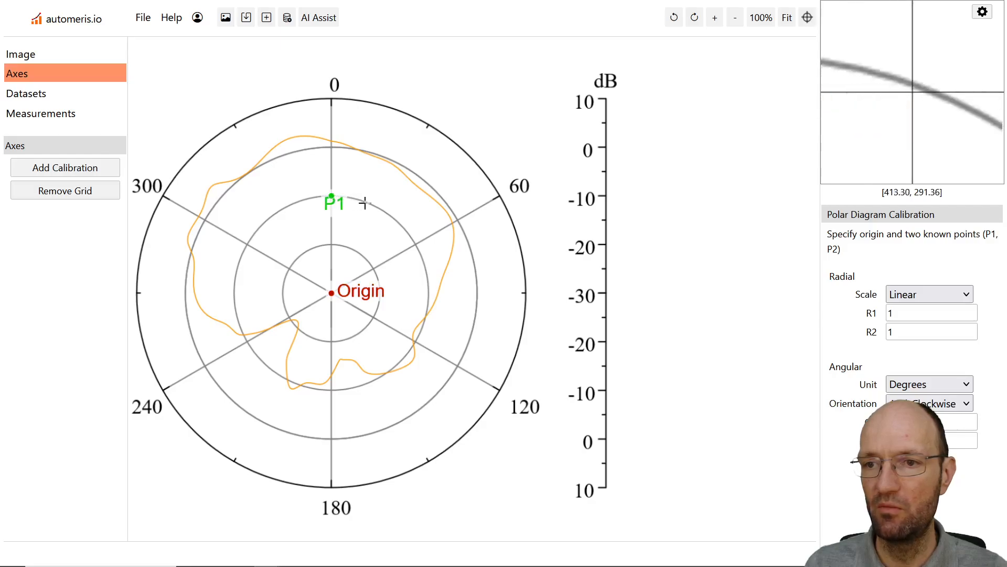
left_click(500, 195)
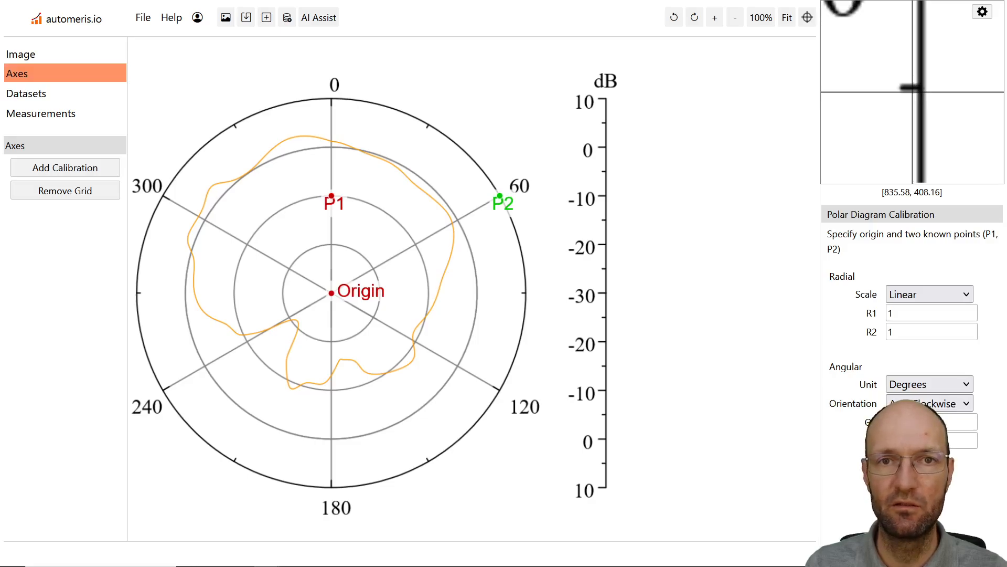
Set R1 to 20, R2 to 40 and the angular orientation to Clockwise, and complete the polar calibration
double_click(901, 313)
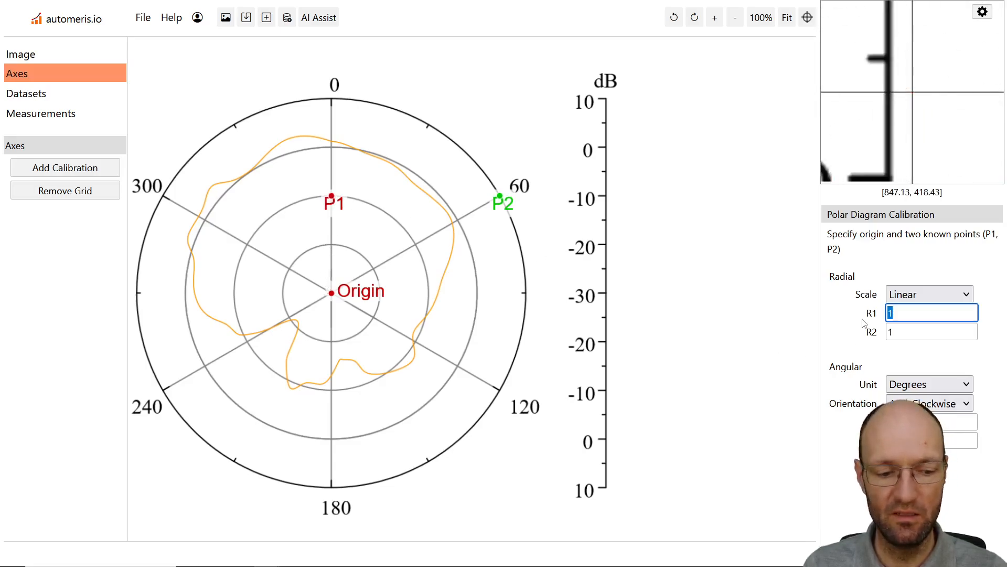
type("20")
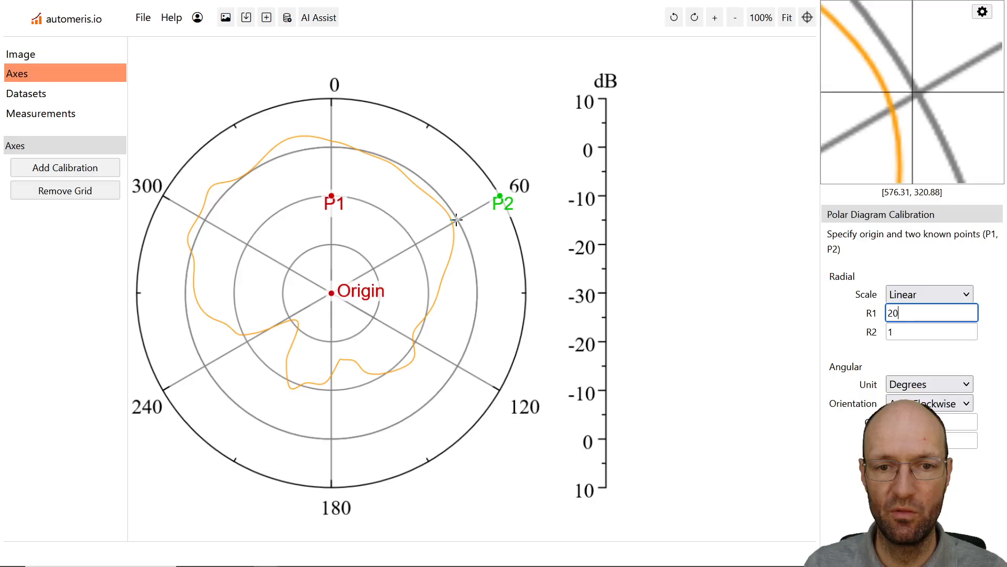
key("Tab")
type("4")
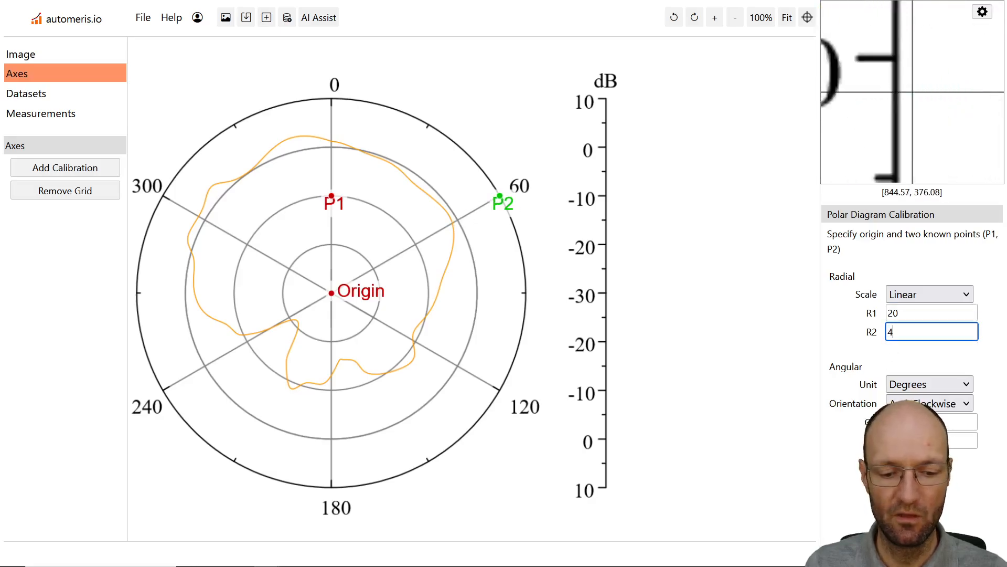
type("0")
key("Tab")
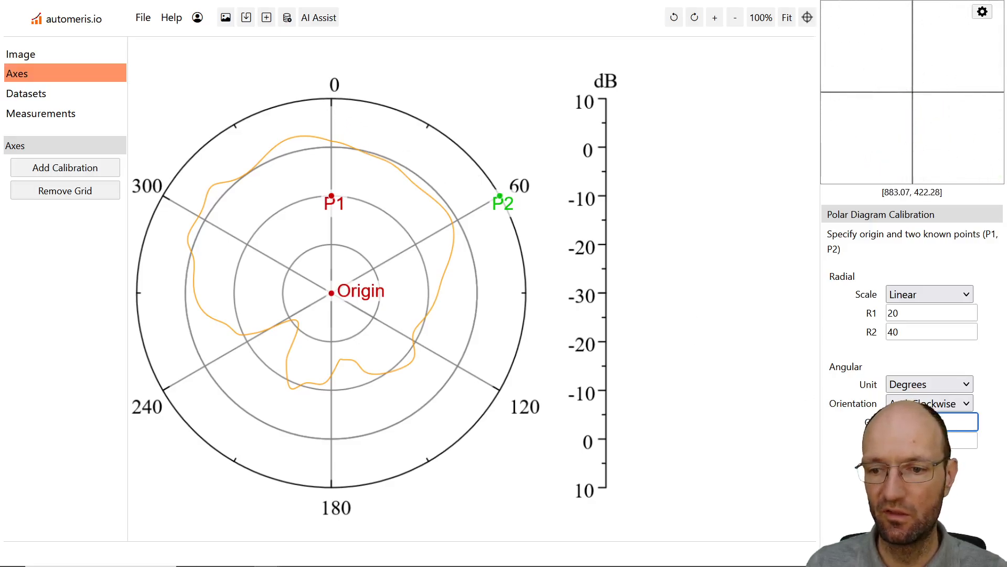
key("Tab")
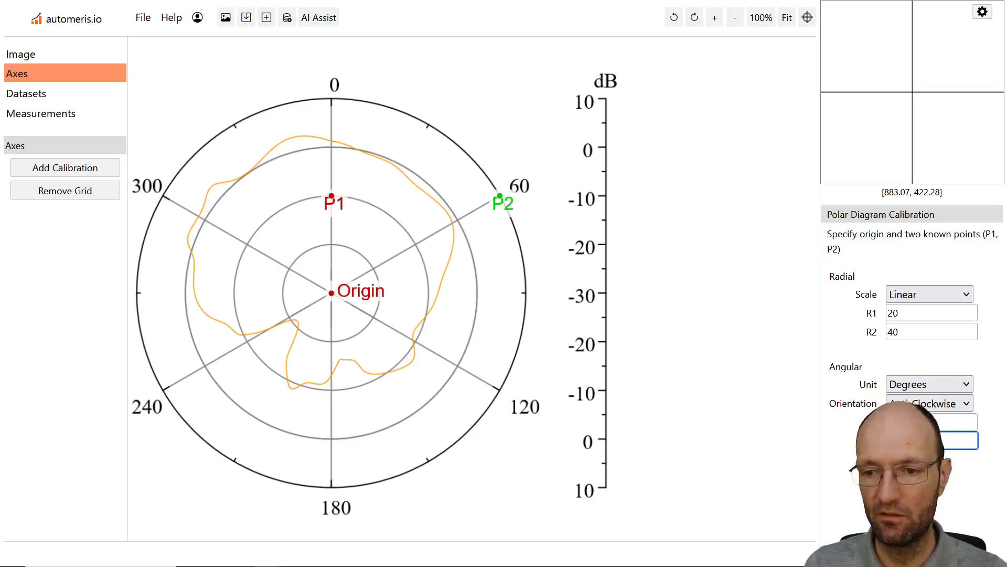
left_click(959, 446)
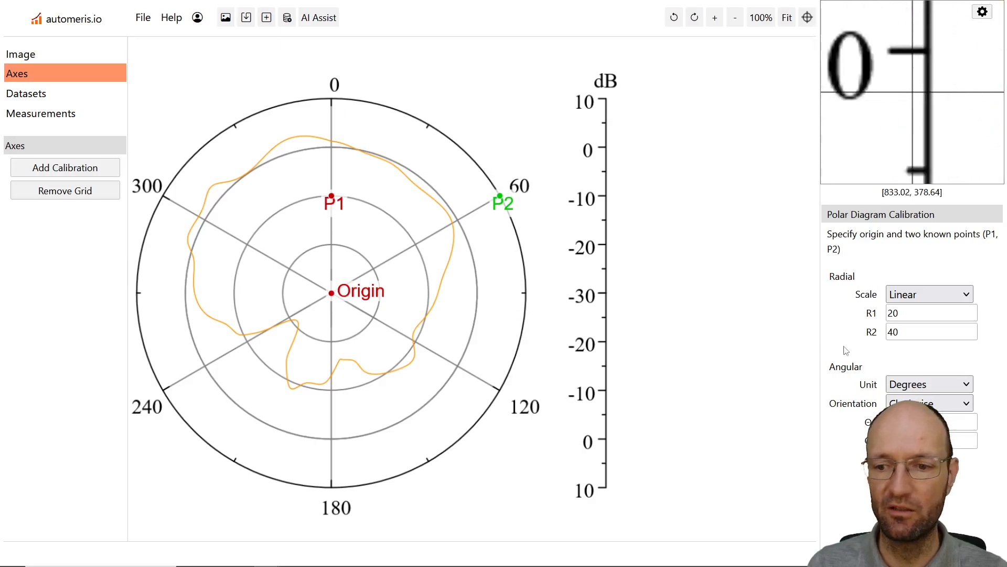
left_click(912, 476)
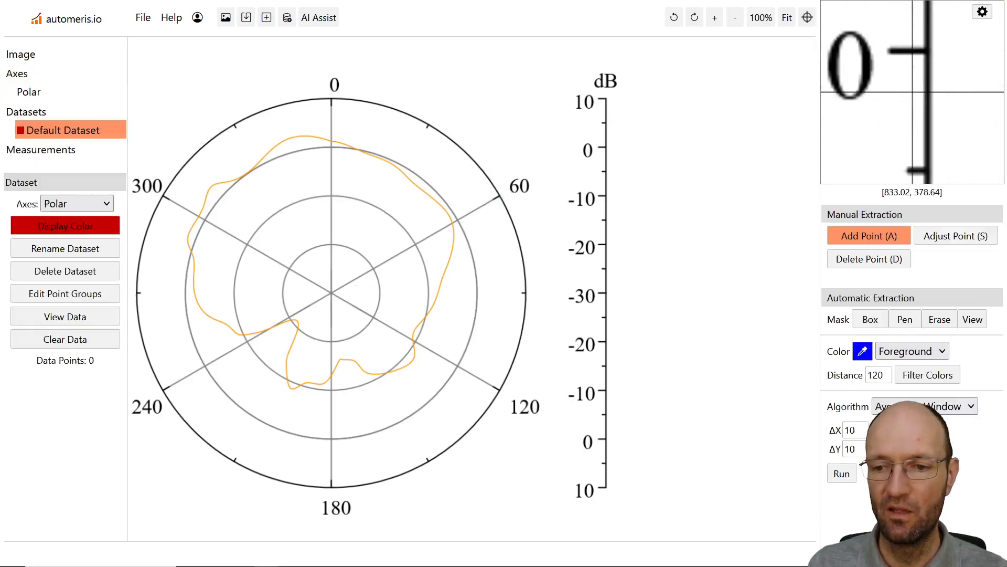
Extract the orange curve (RGB 247, 174, 63) as foreground colour with the Averaging Window algorithm, using ΔX and ΔY of 2 Px
left_click(862, 352)
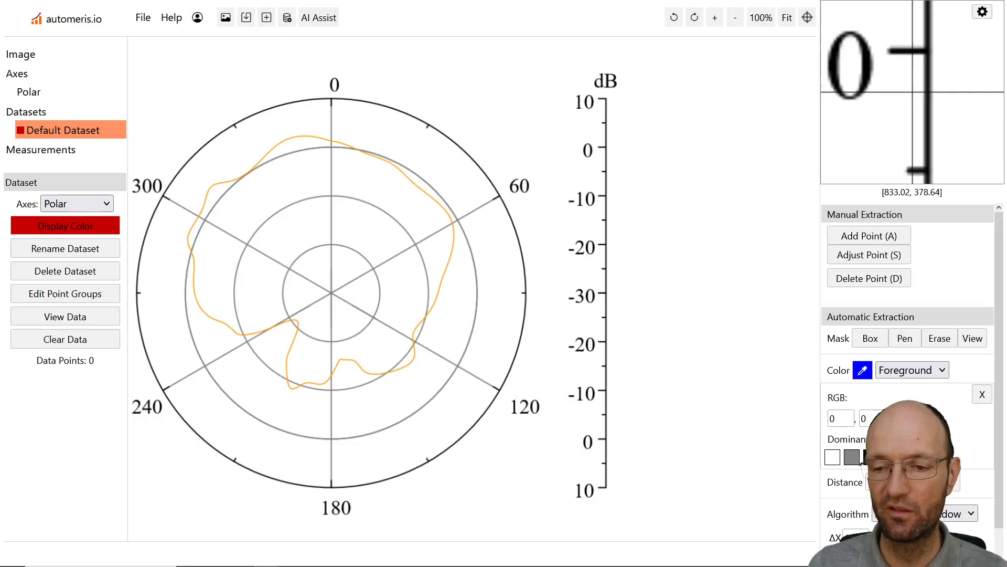
left_click(891, 457)
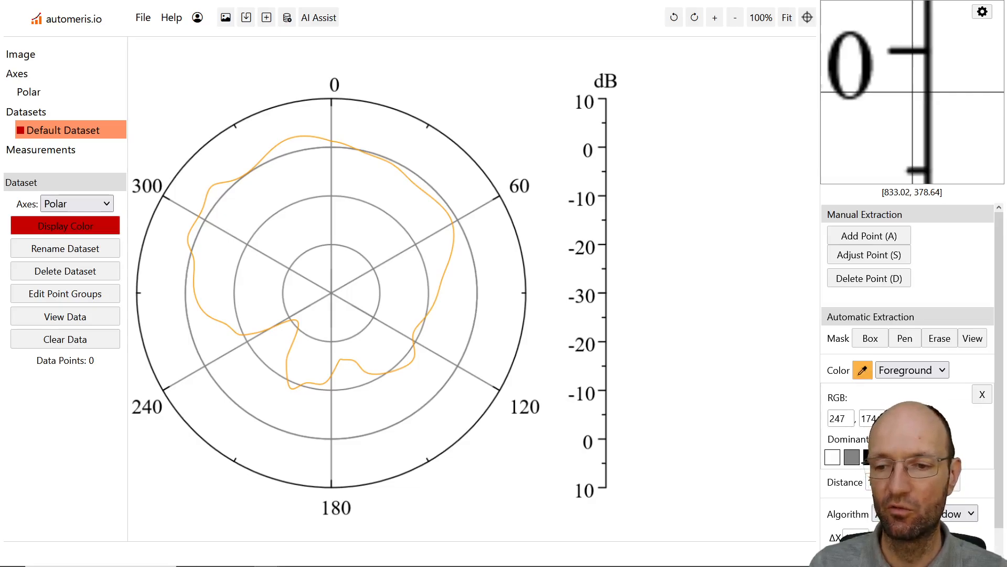
key("ctrl+minus")
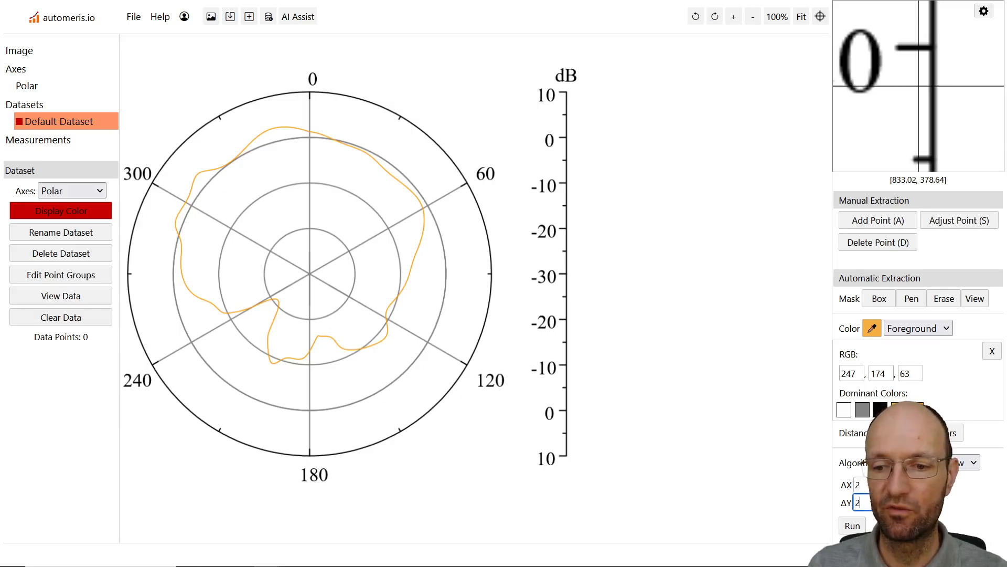
left_click(852, 526)
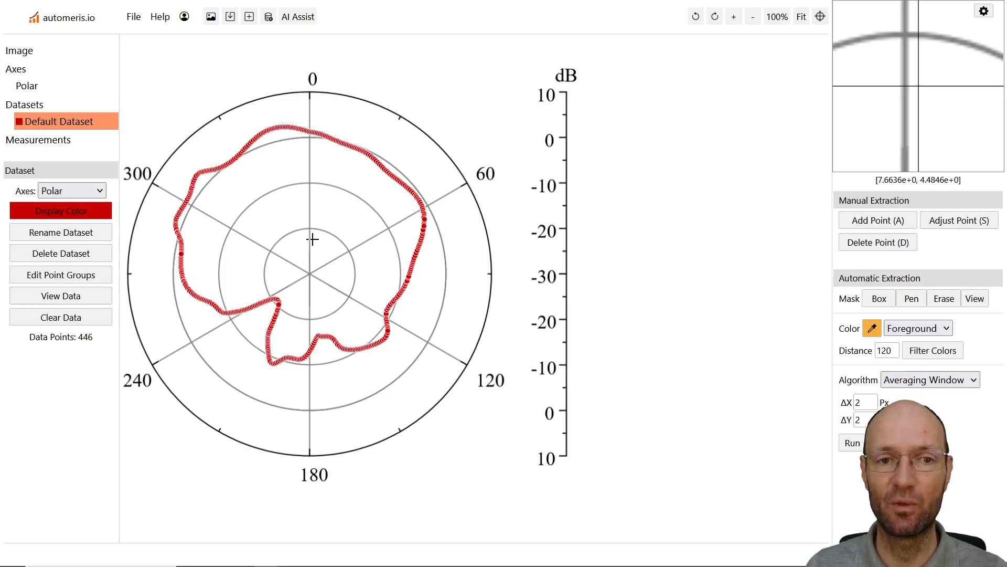
View the acquired data of the Default Dataset and download it as polar_plot.csv to the Desktop
left_click(67, 296)
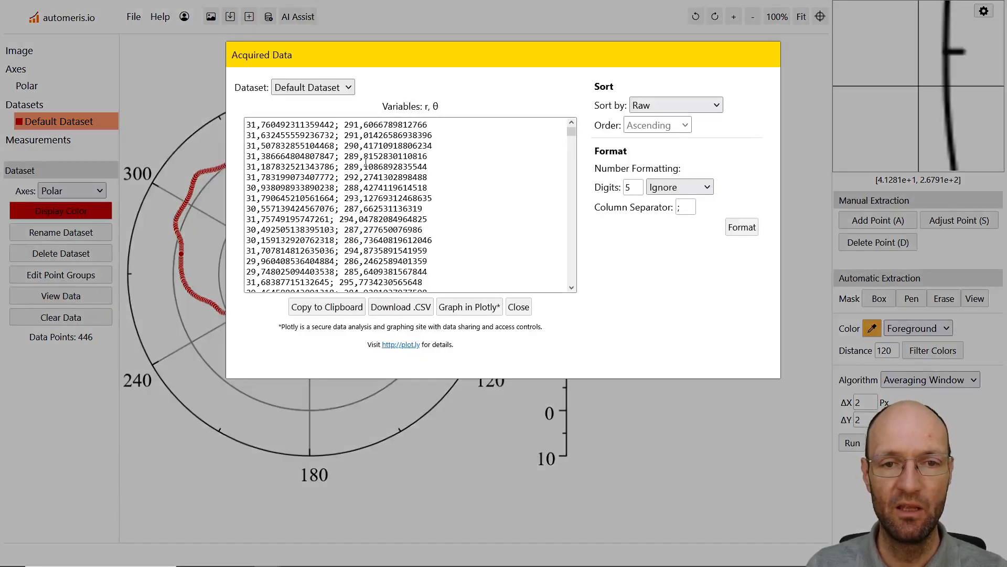
left_click(268, 125)
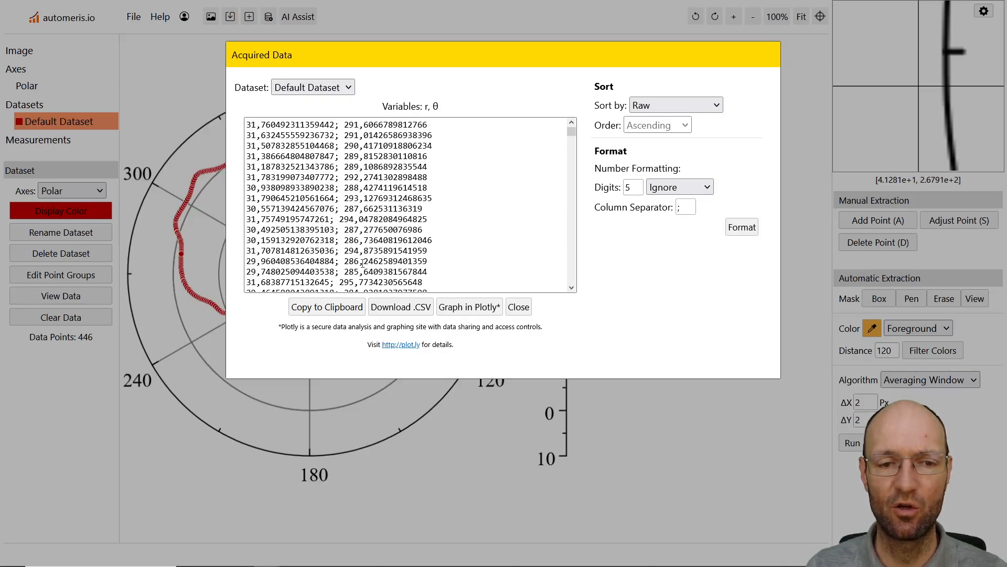
left_click(407, 310)
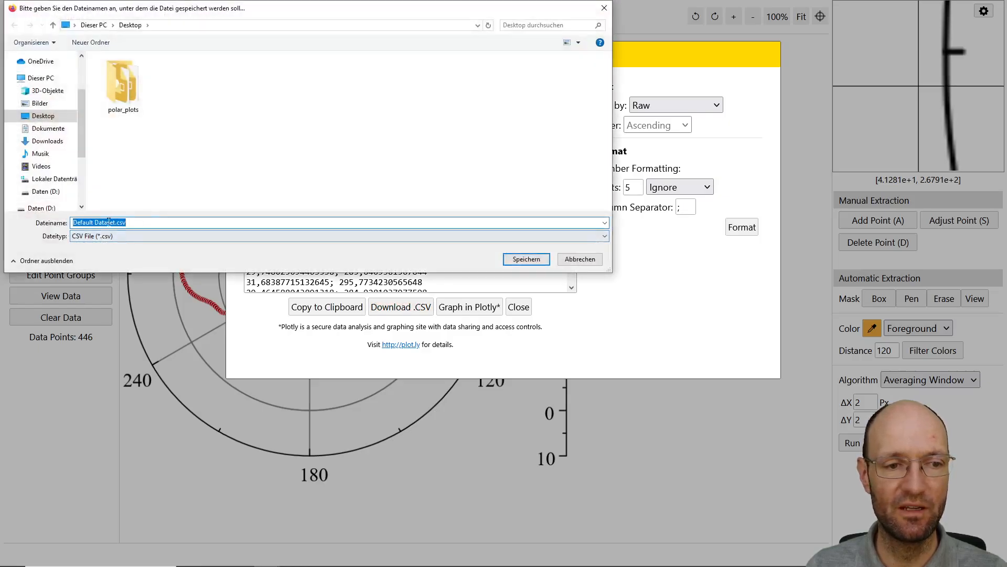
left_click_drag(115, 220, 53, 210)
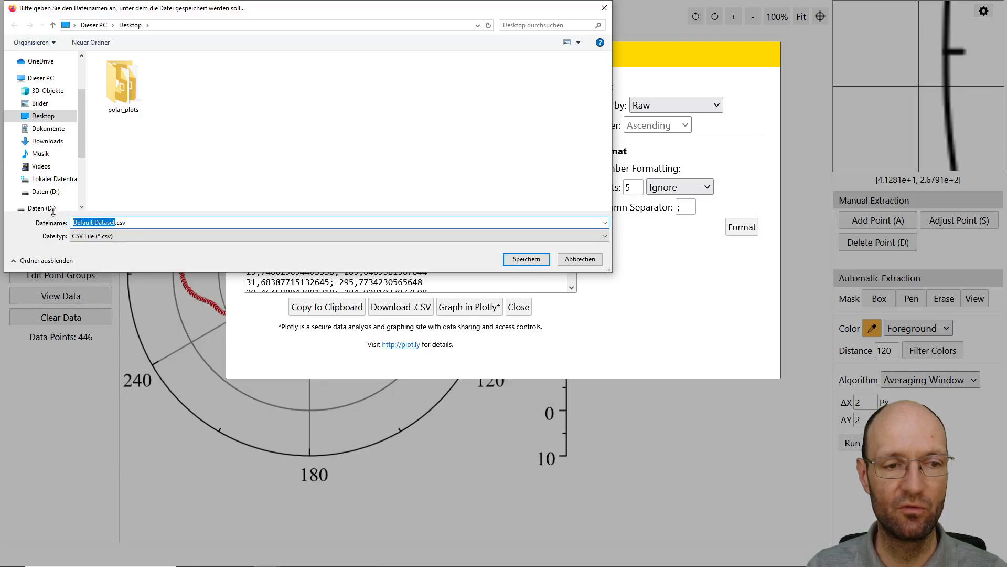
type("polar")
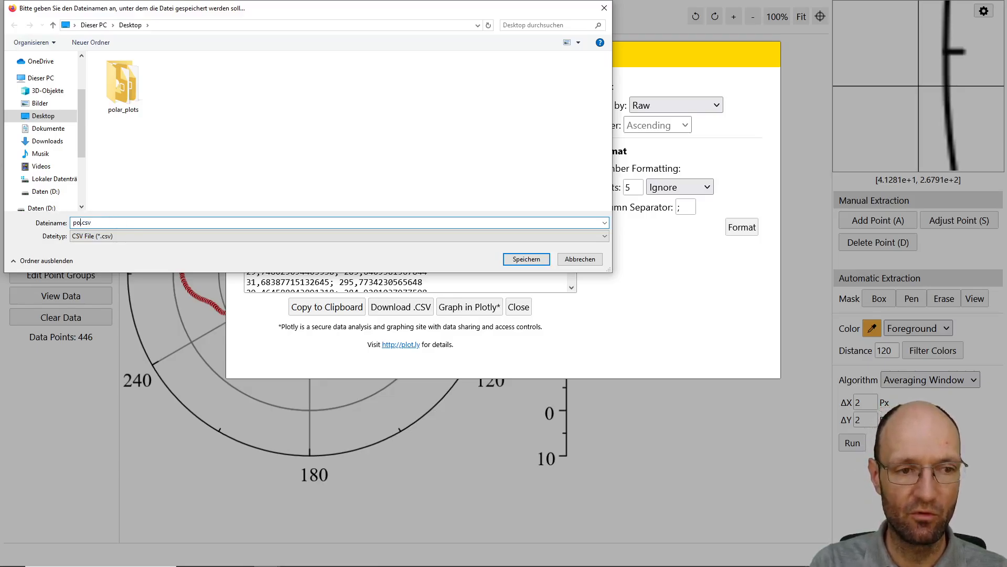
type("_data")
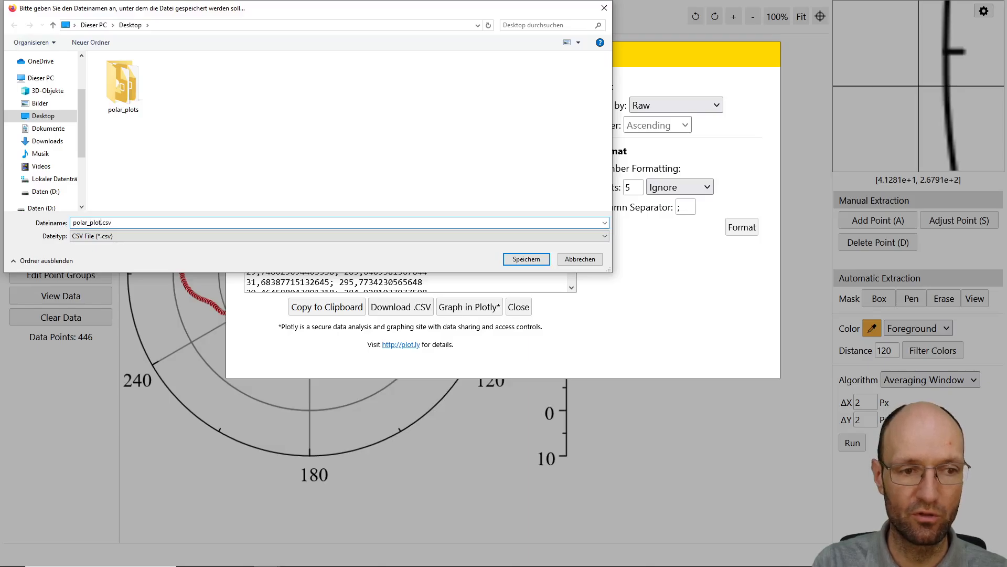
key("Return")
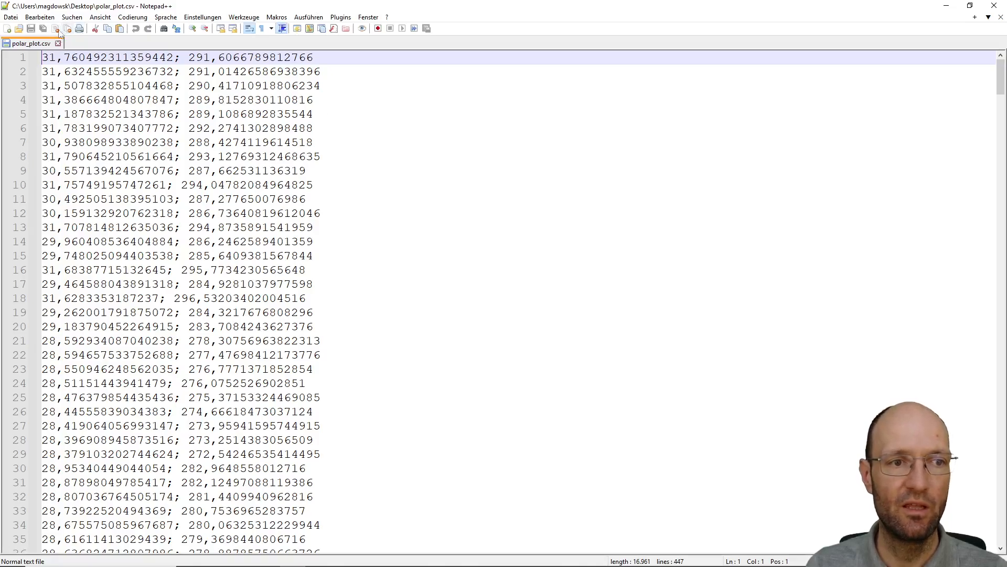
Replace every decimal comma with a period throughout polar_plot.csv
left_click_drag(56, 59, 63, 61)
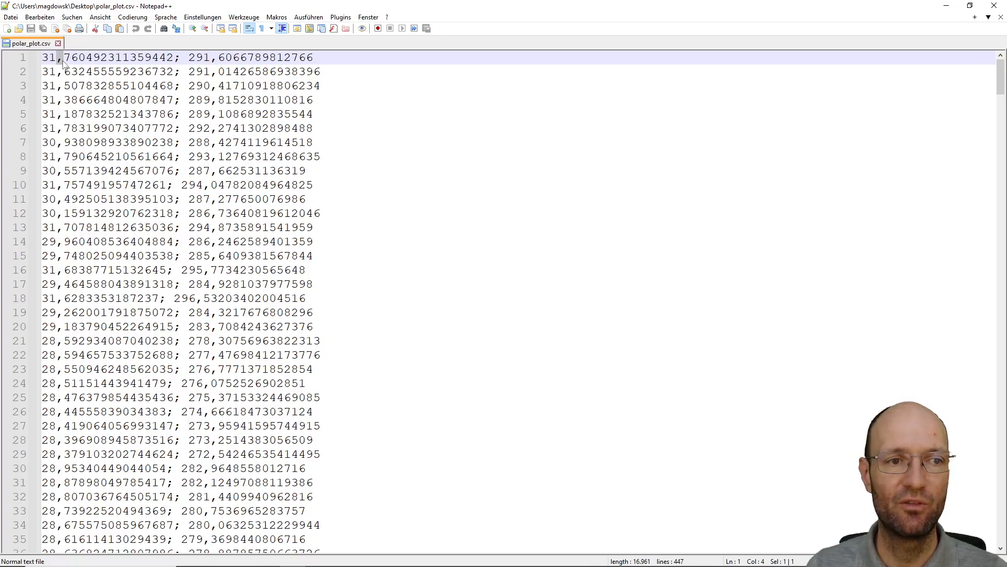
key("ctrl+h")
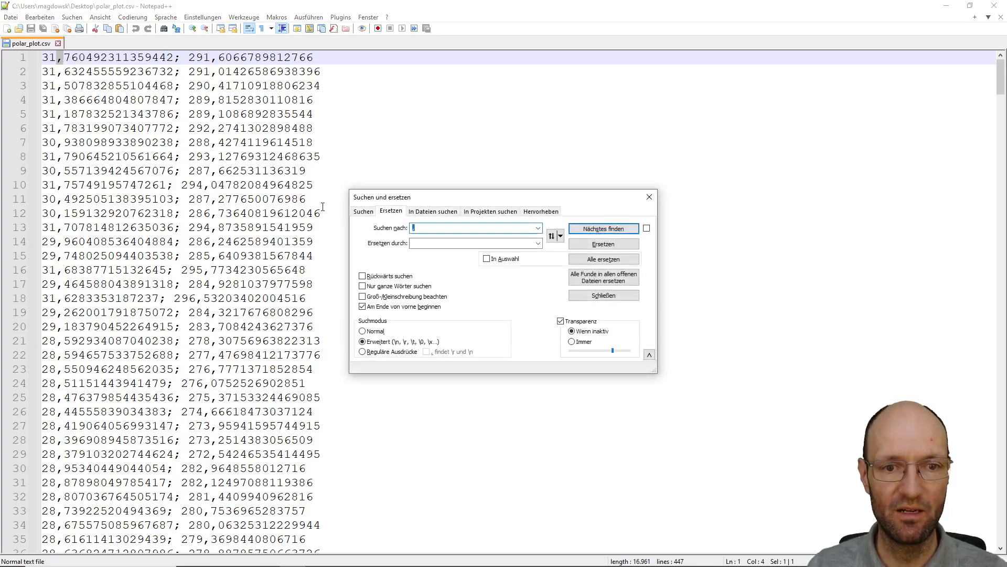
key("Tab")
type(".")
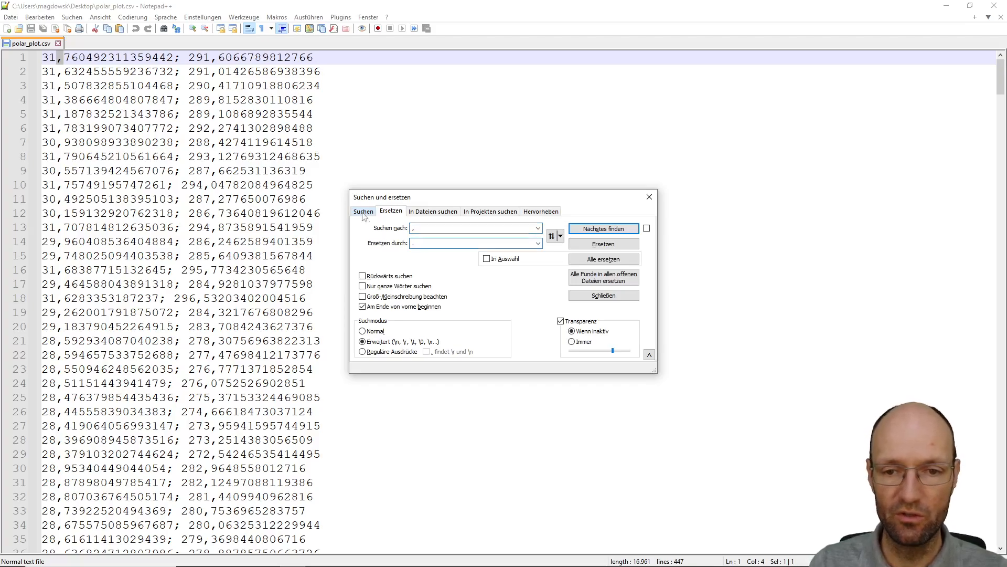
left_click(601, 260)
Remove all semicolons from polar_plot.csv by replacing them with nothing, and save the file
type(";")
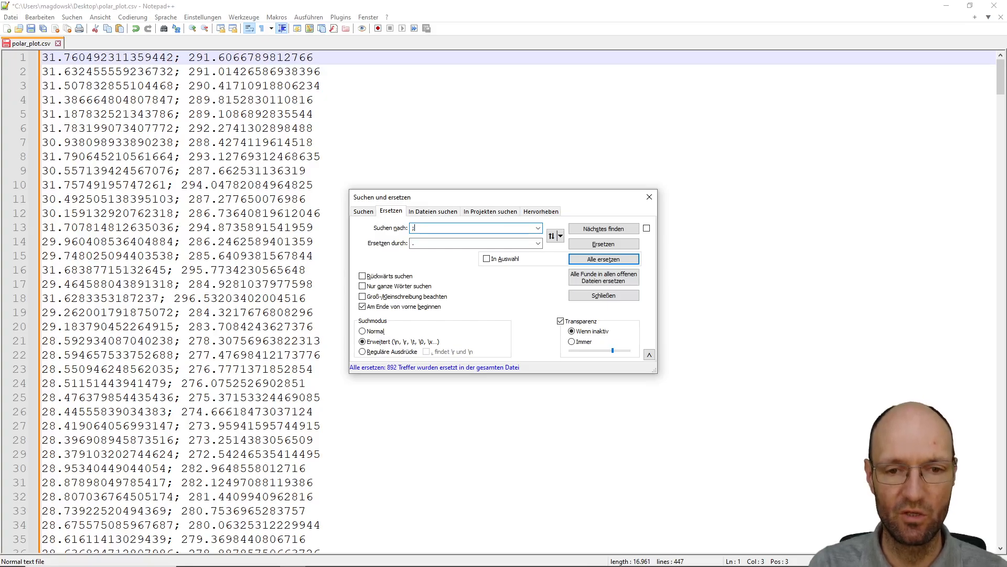
key("Tab")
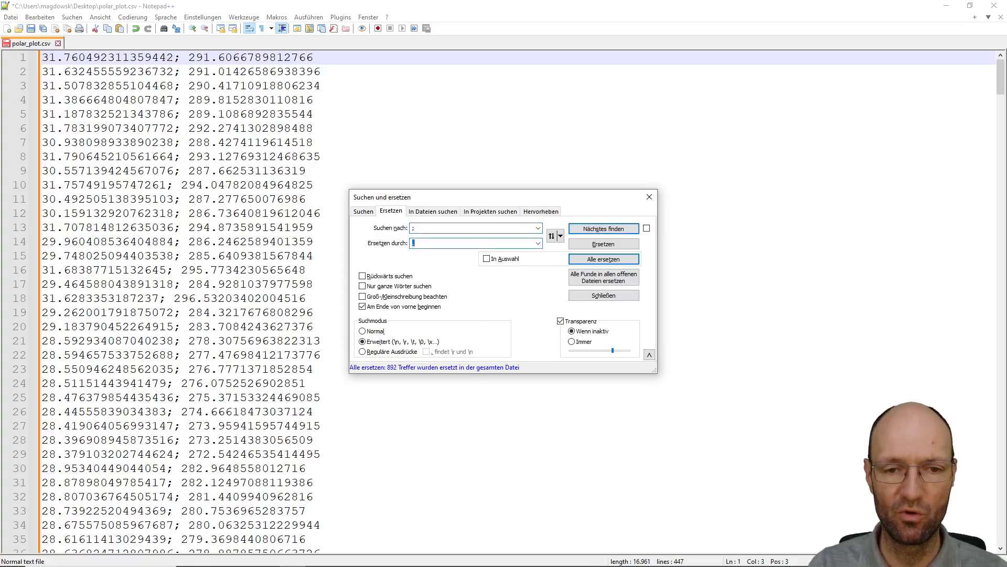
key("BackSpace")
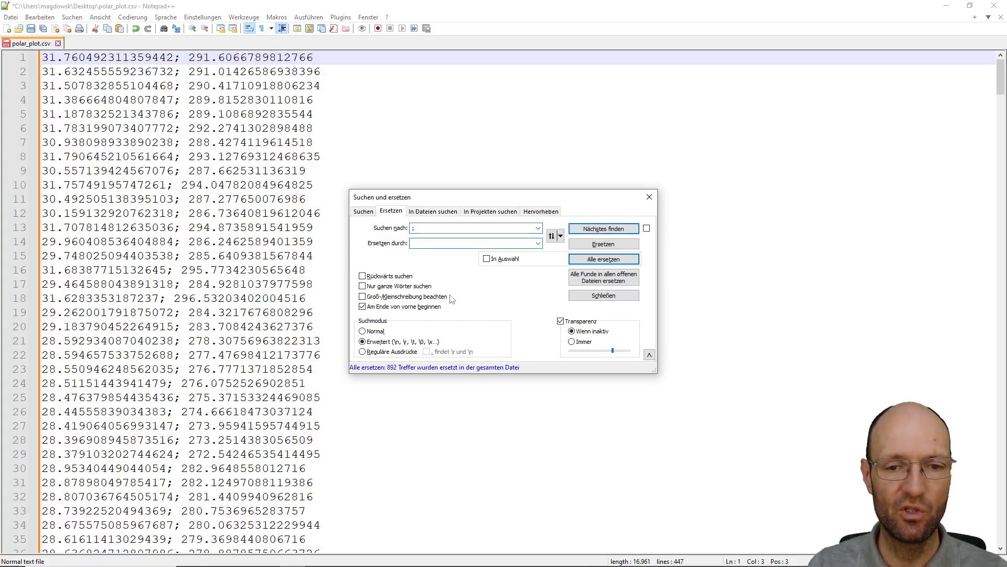
left_click(604, 259)
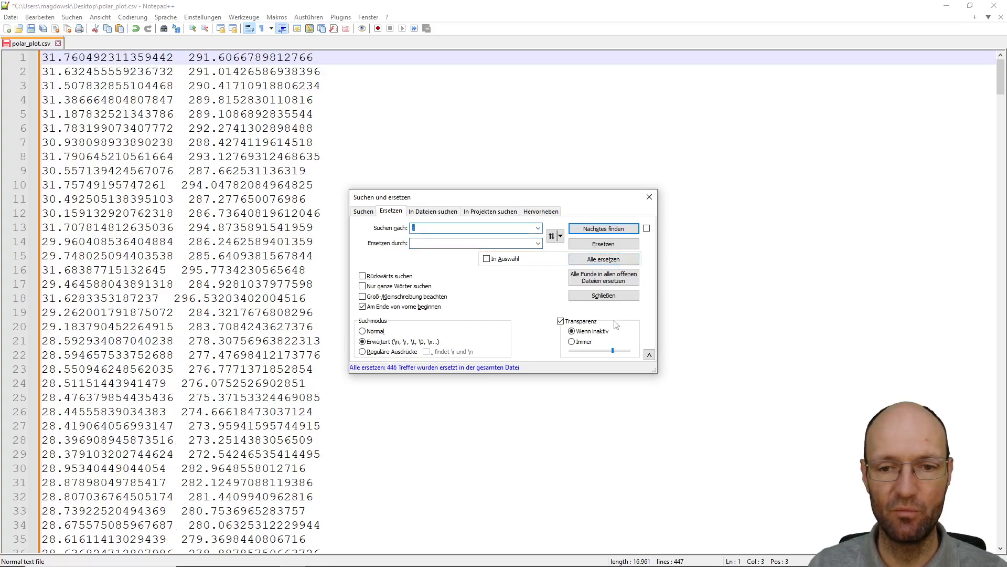
left_click(610, 297)
left_click(31, 30)
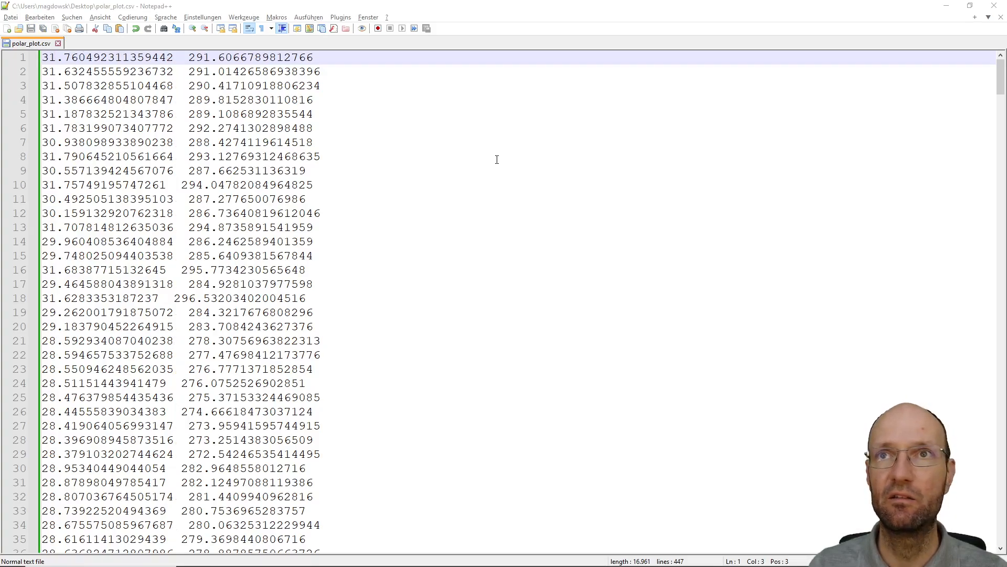
Switch to MATLAB and load the CSV file into a variable with rawdata=load('polar_plot.csv');
key("alt+Tab")
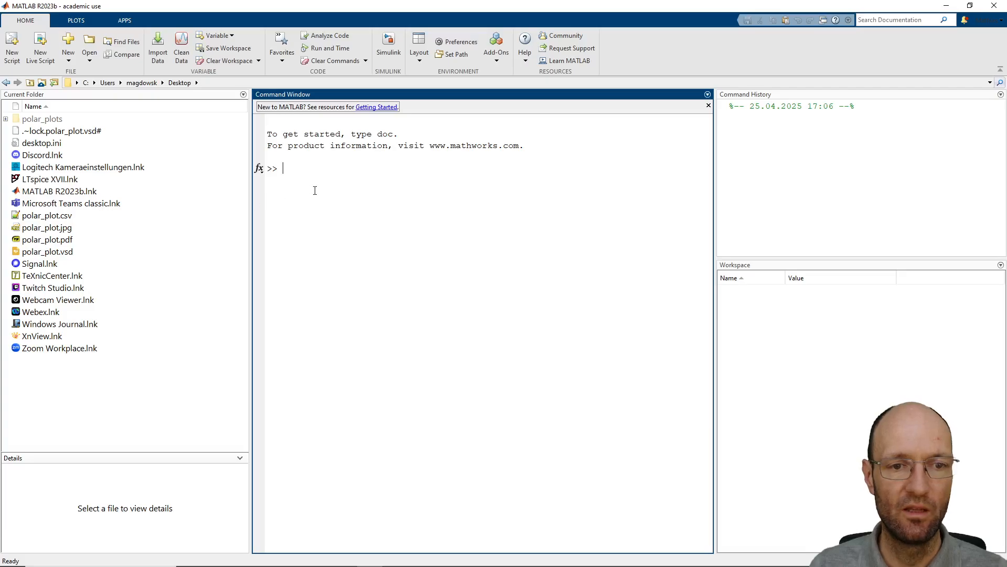
type("raw")
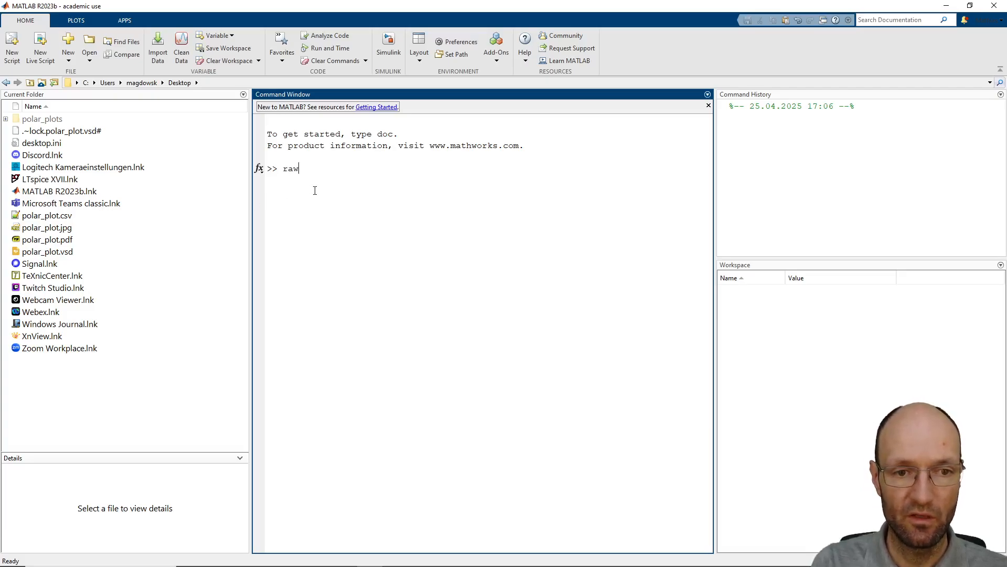
type("data=load")
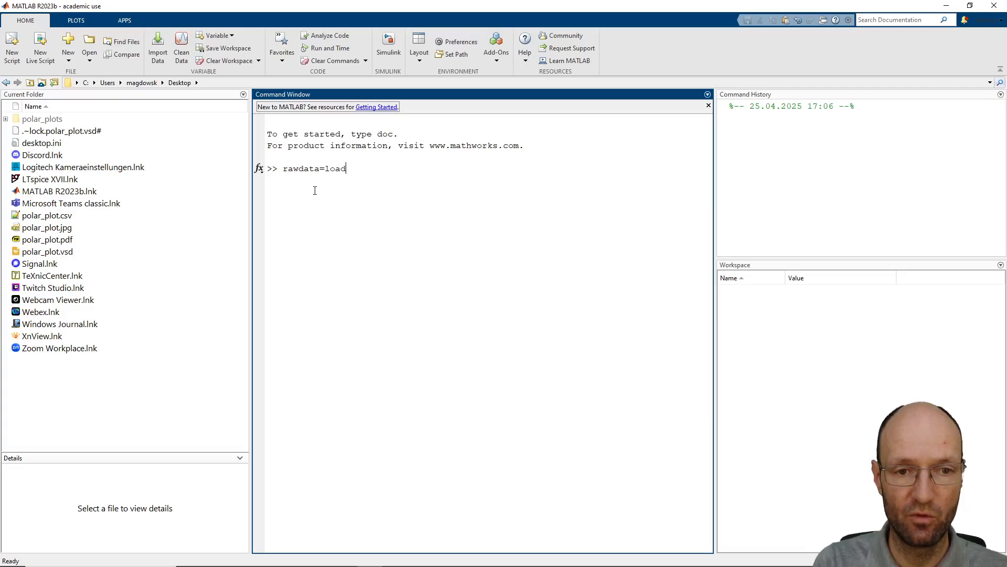
type("('")
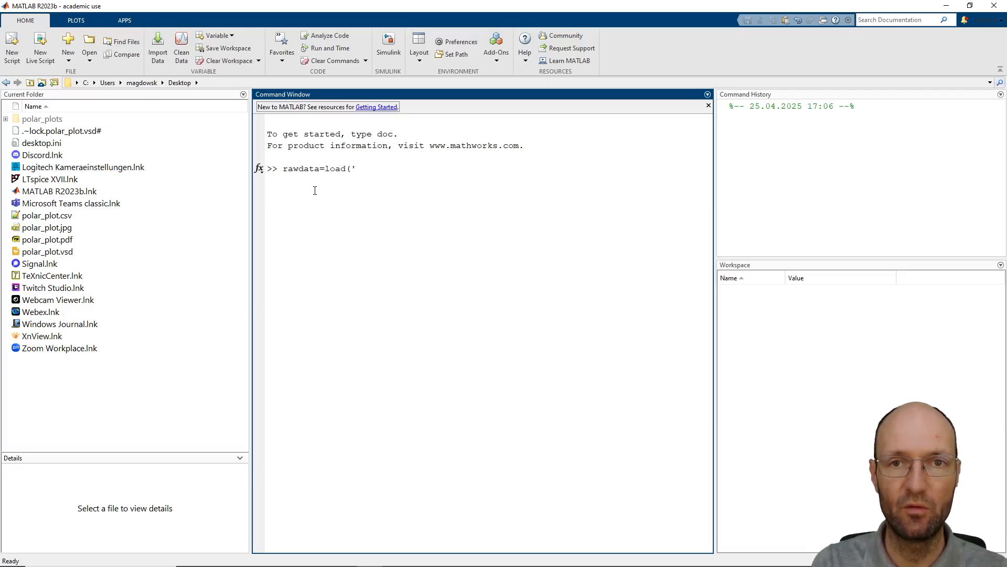
type("p")
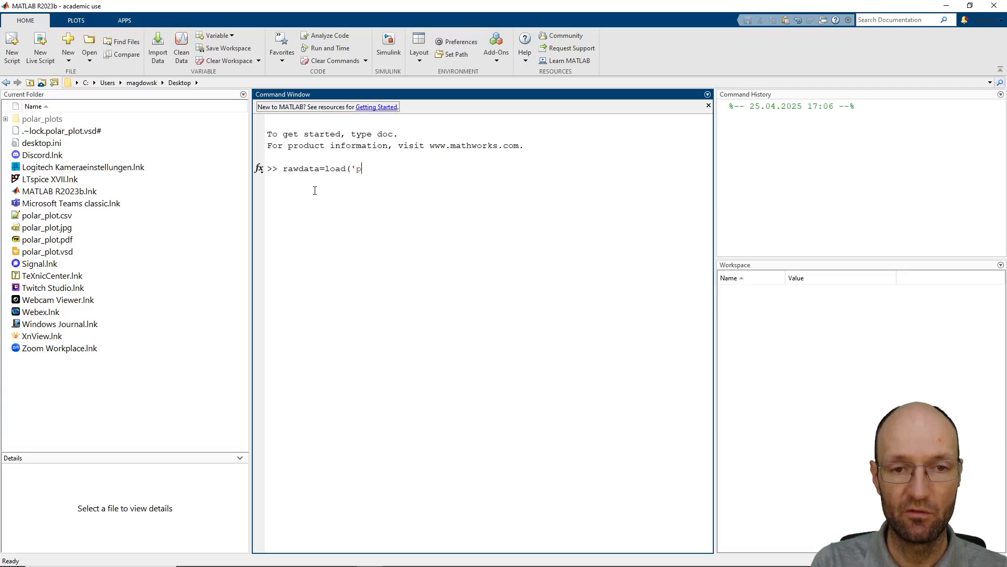
type("olar_p")
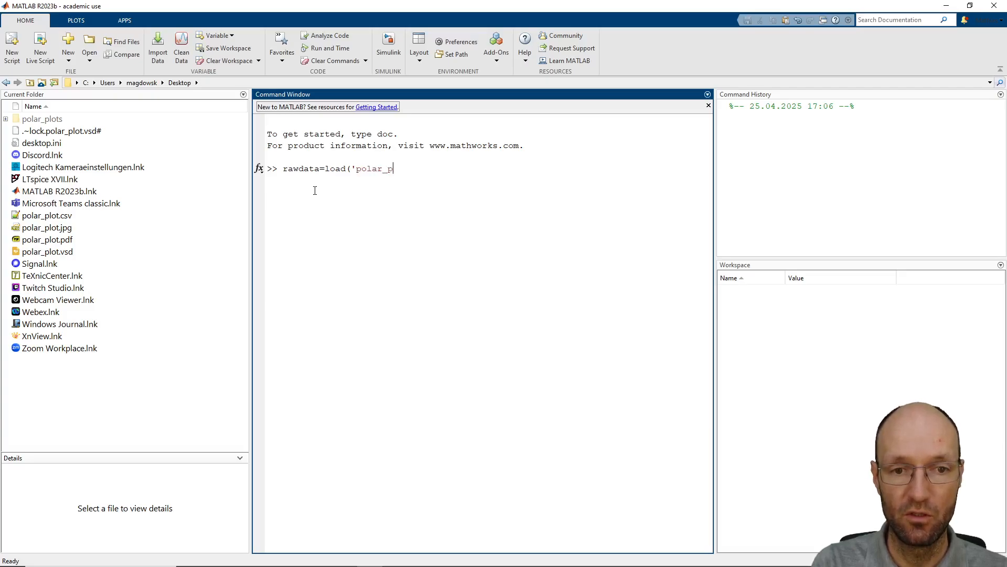
type("lot.cs")
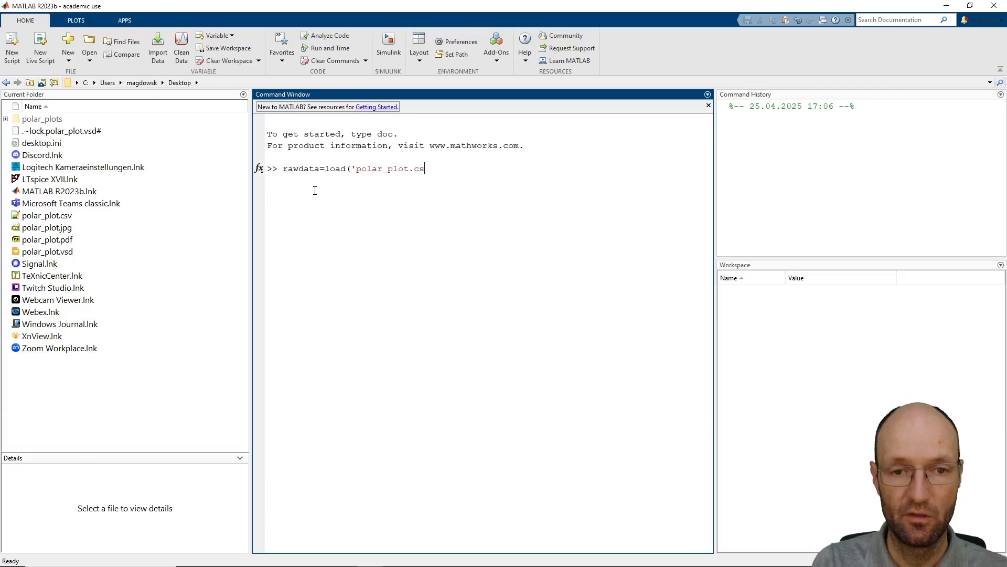
type("v');")
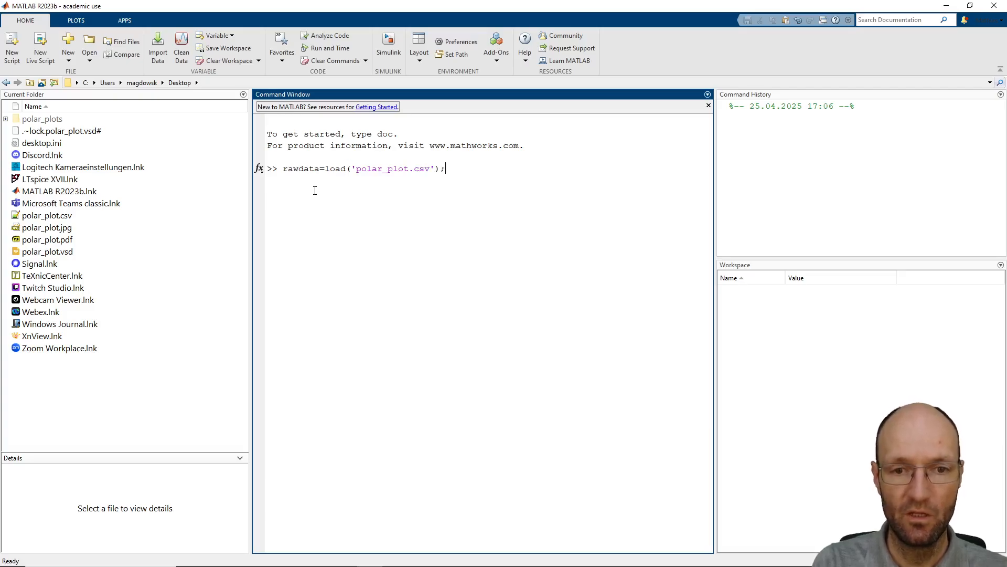
key("Return")
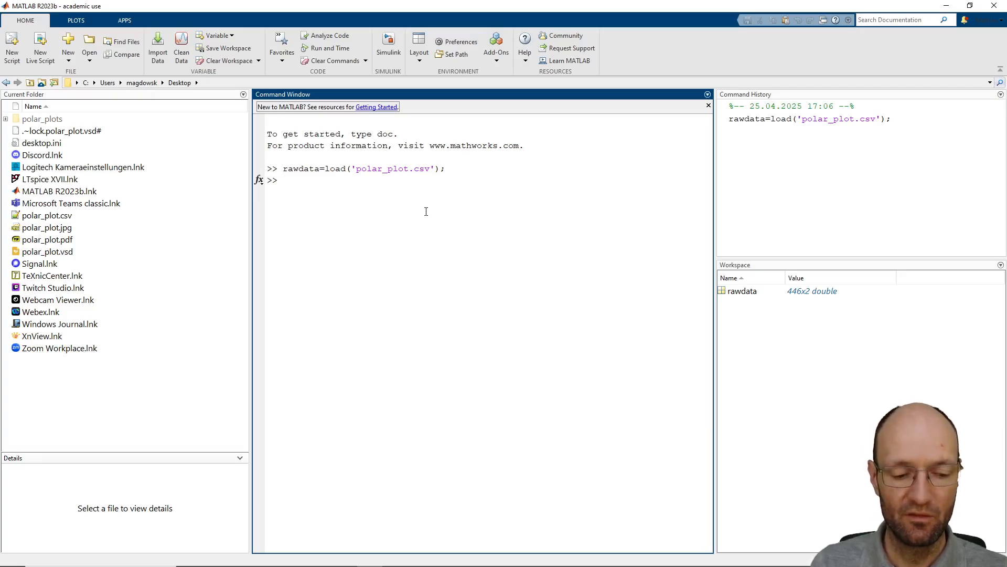
Display the first ten rows of the loaded data with rawdata(1:10,:)
type("rawdat")
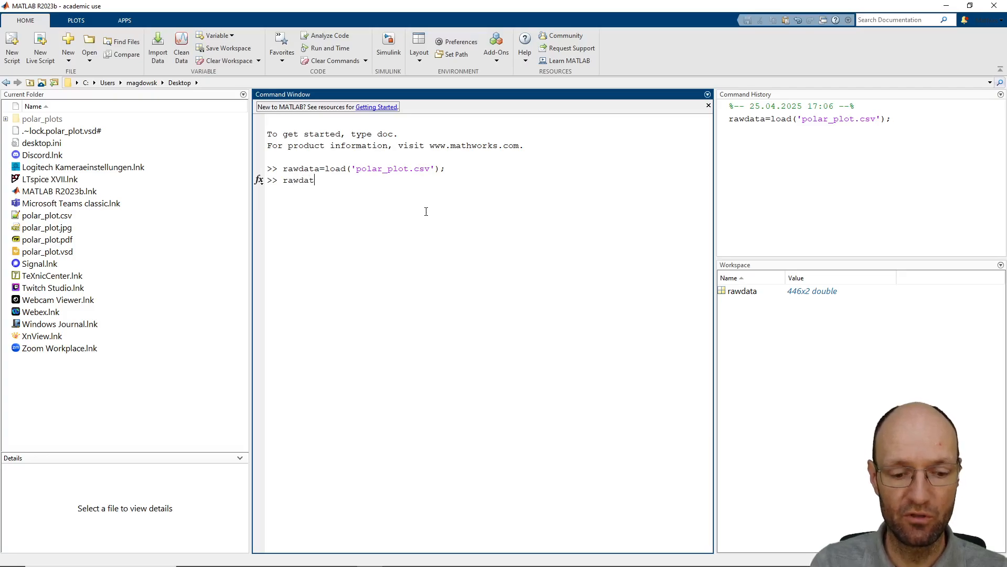
type("a(")
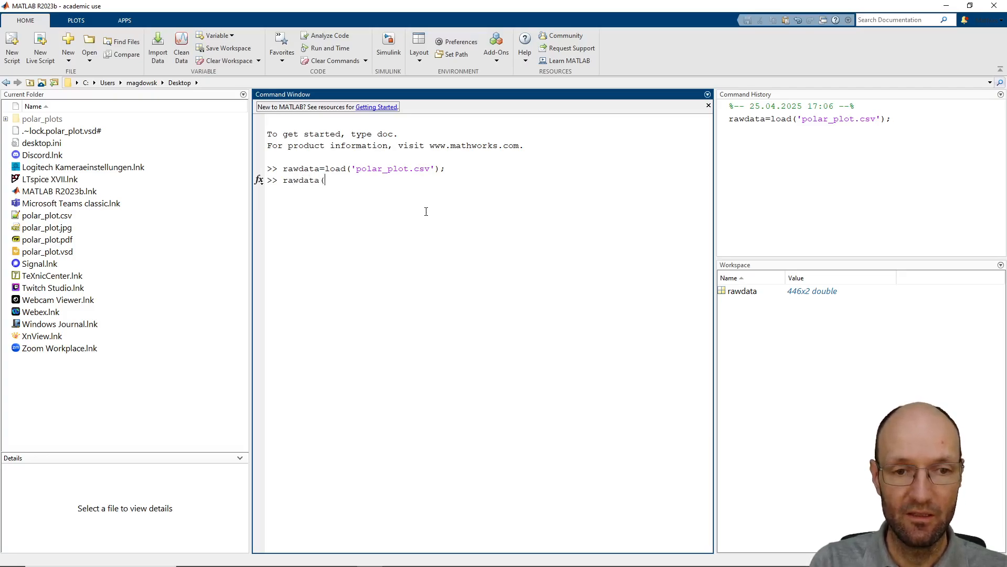
type("1:10")
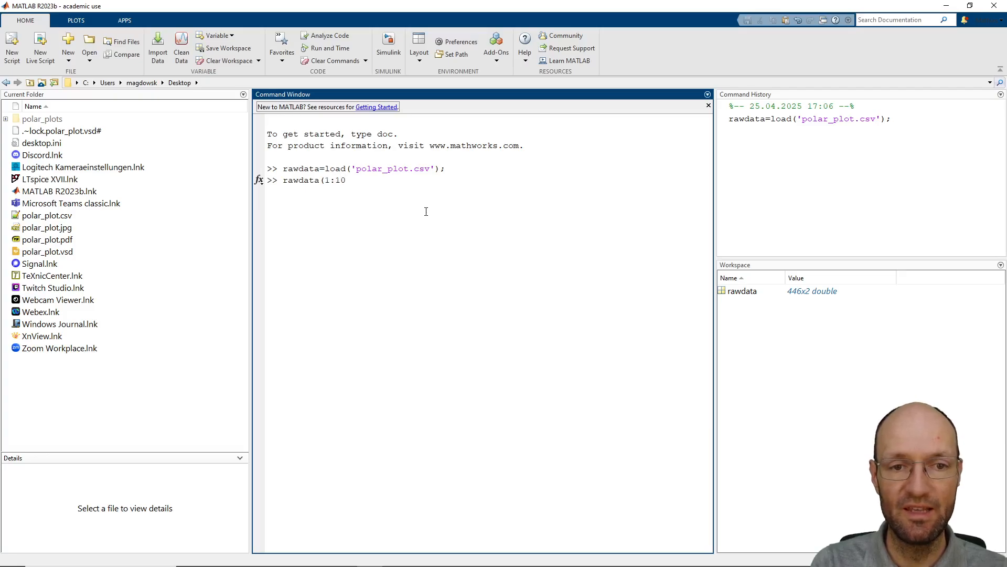
type(",:)")
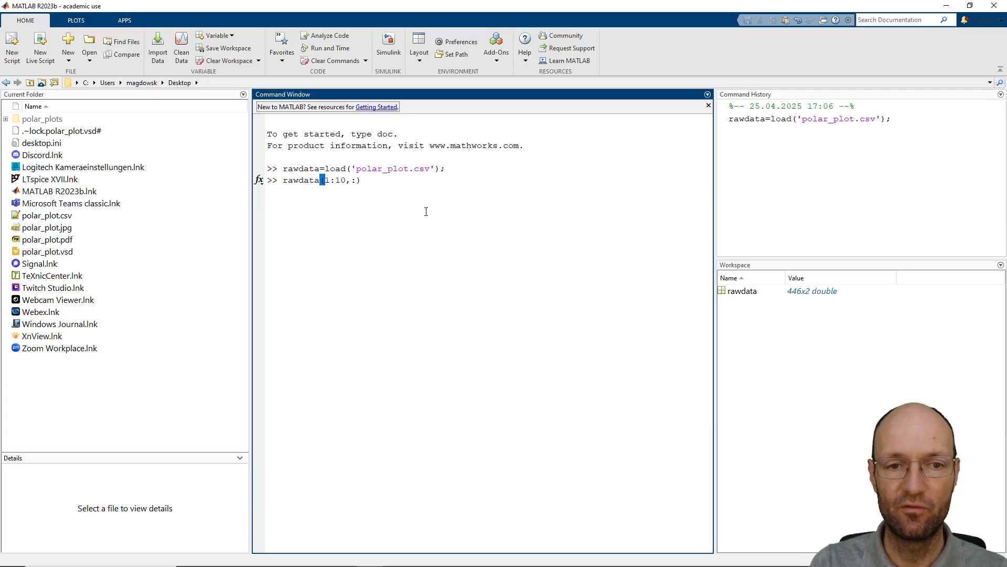
key("Return")
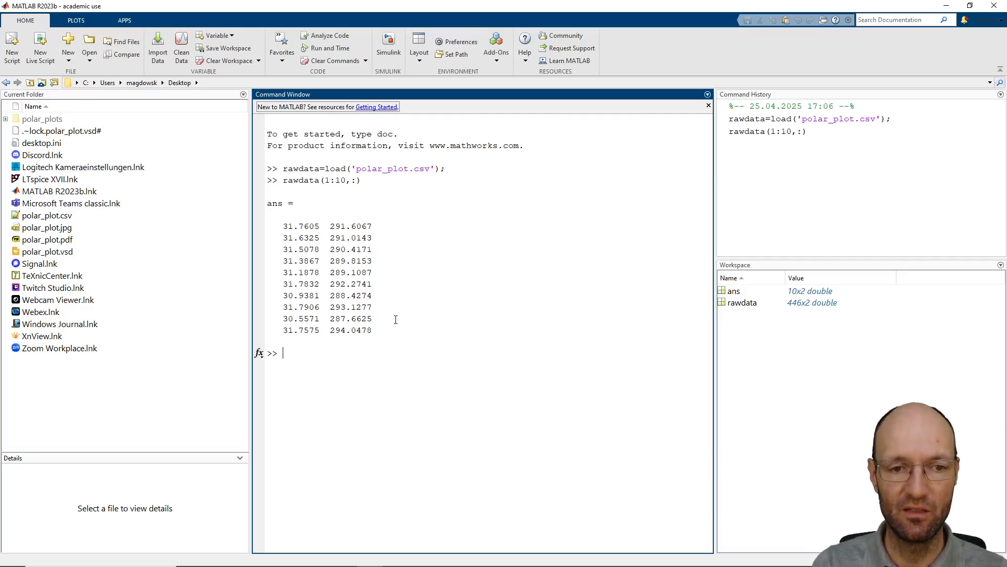
Swap the two columns of the loaded data with rawdata=rawdata(:,[2 1]);
type("raw")
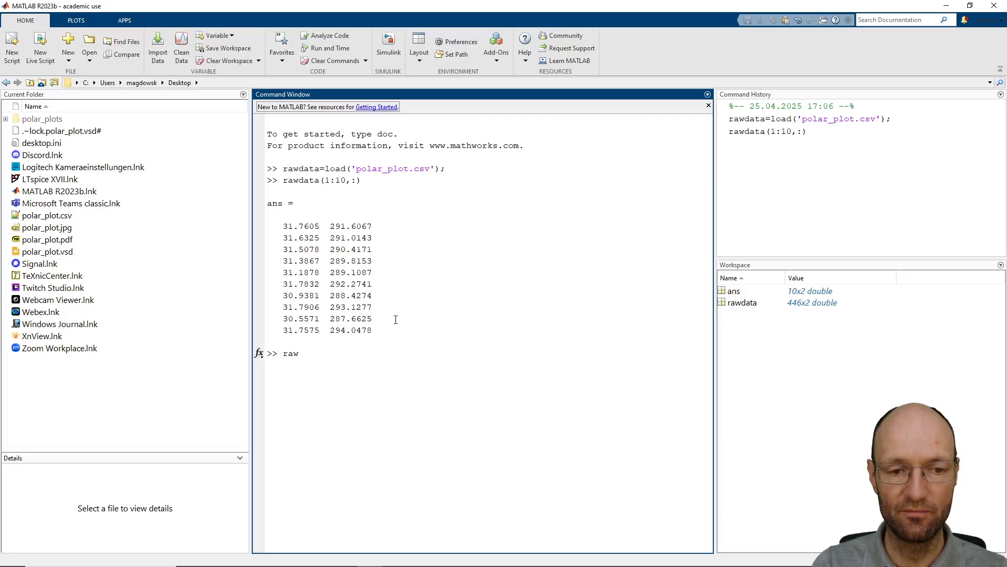
type("data=ra")
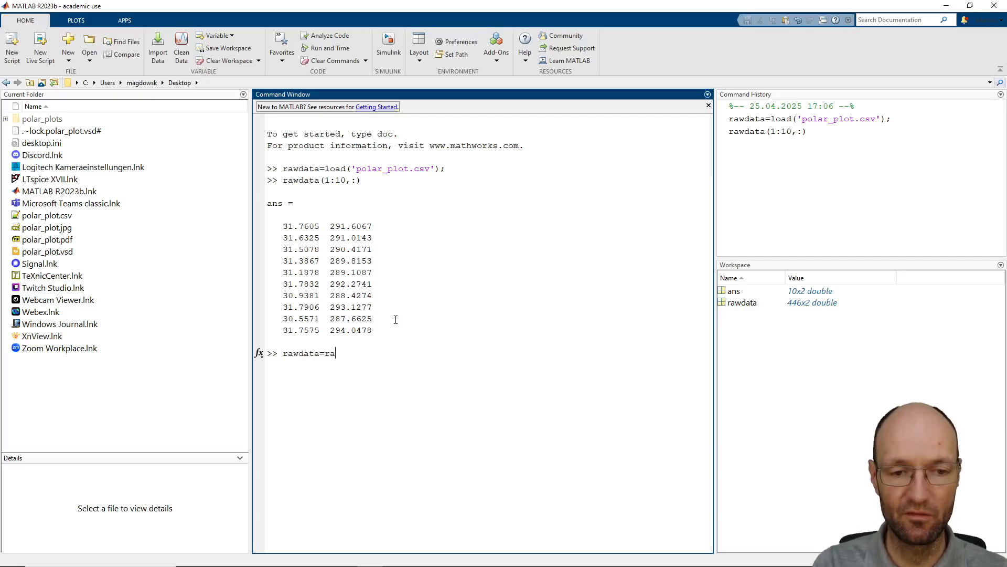
type("wdata(:,")
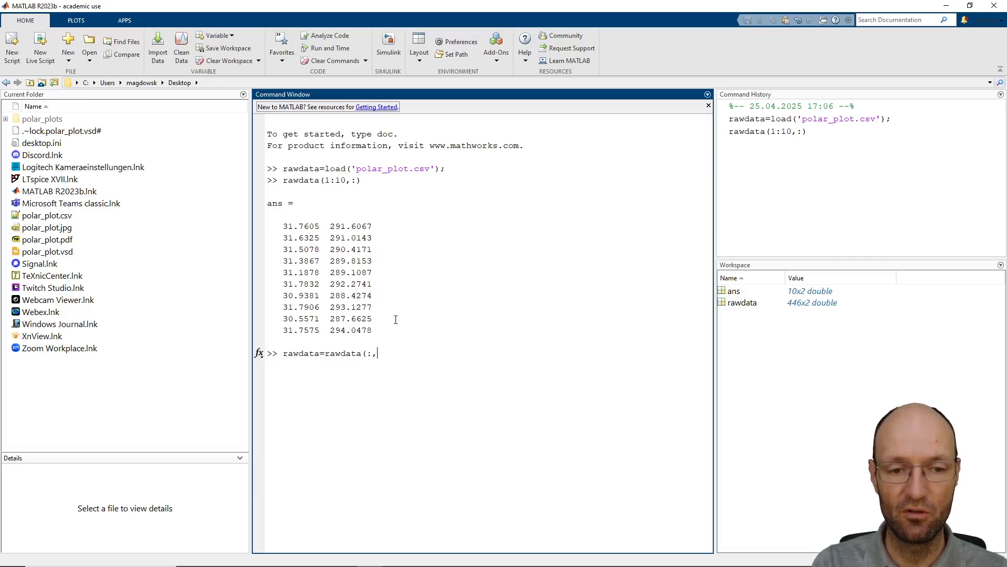
type("[")
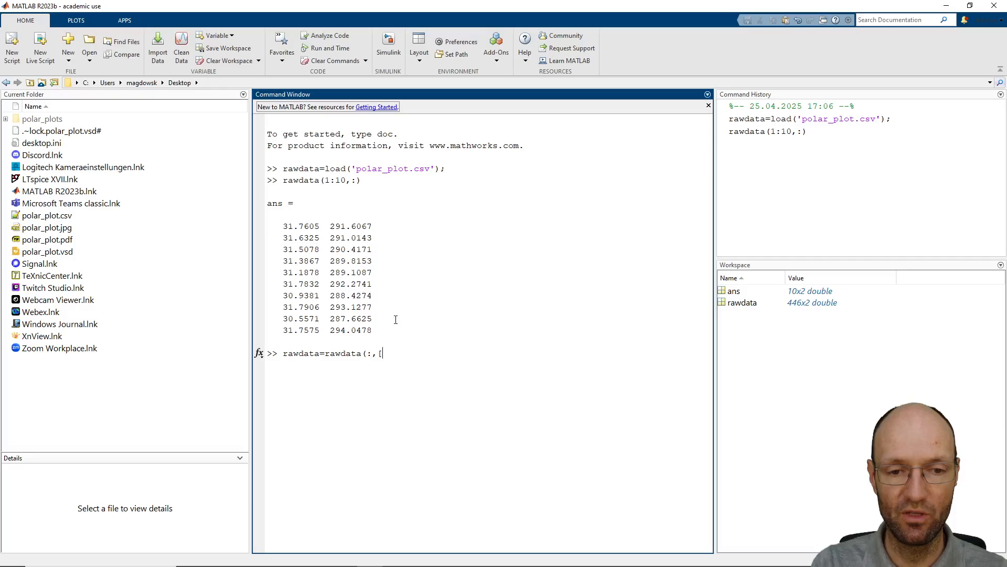
type("2 1")
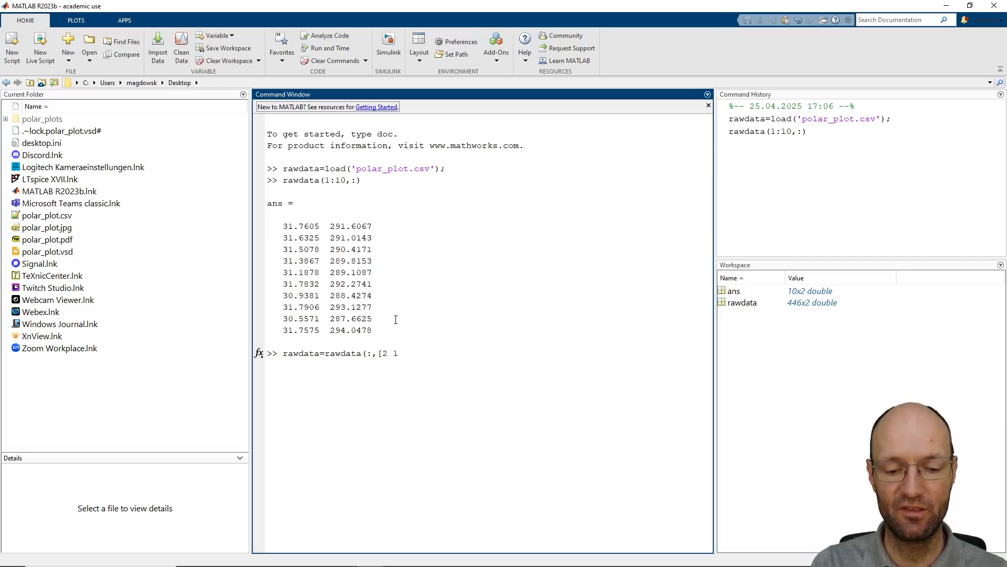
type("]);")
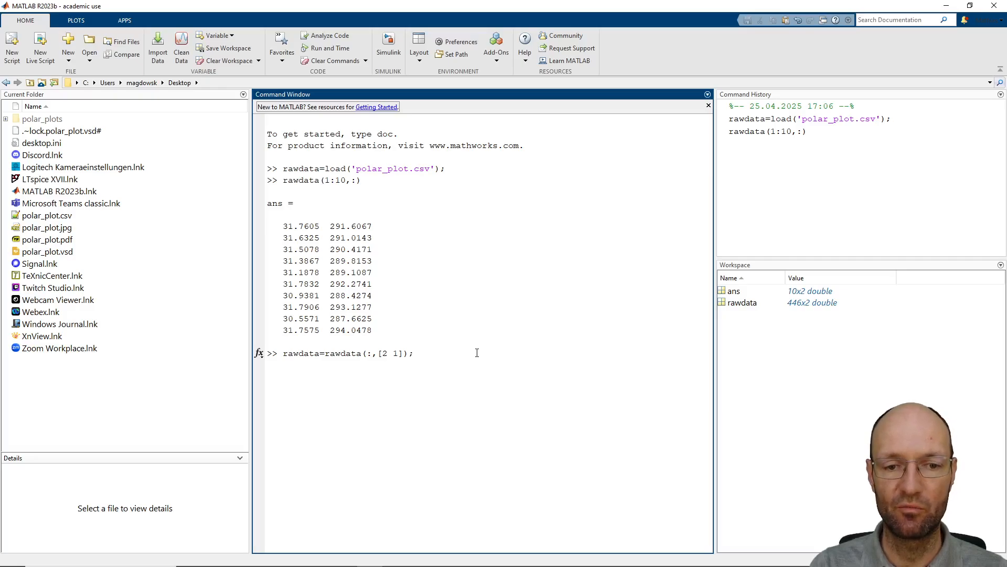
key("Return")
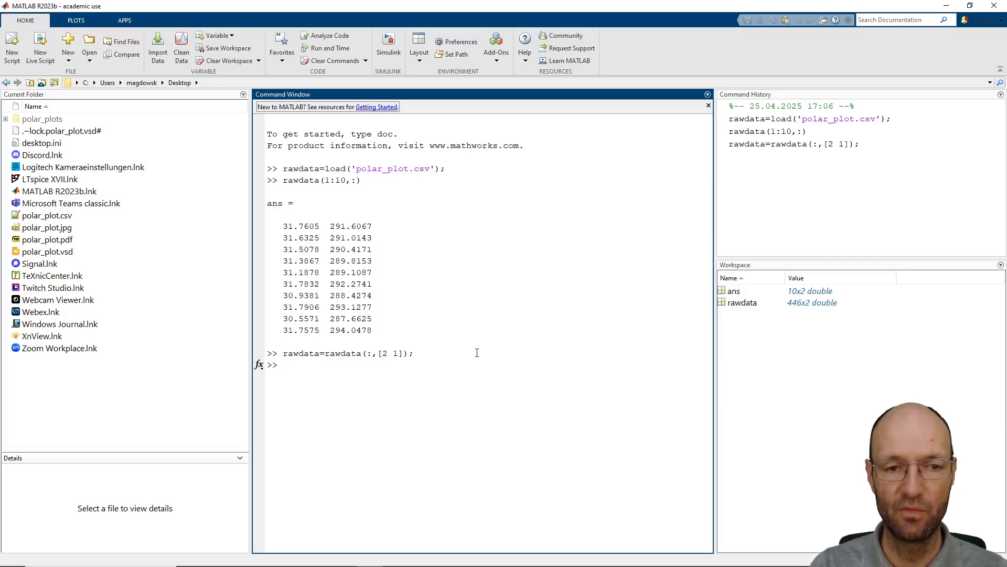
Display the first ten rows of the column-swapped data with rawdata(1:10,:)
key("Up")
key("Up")
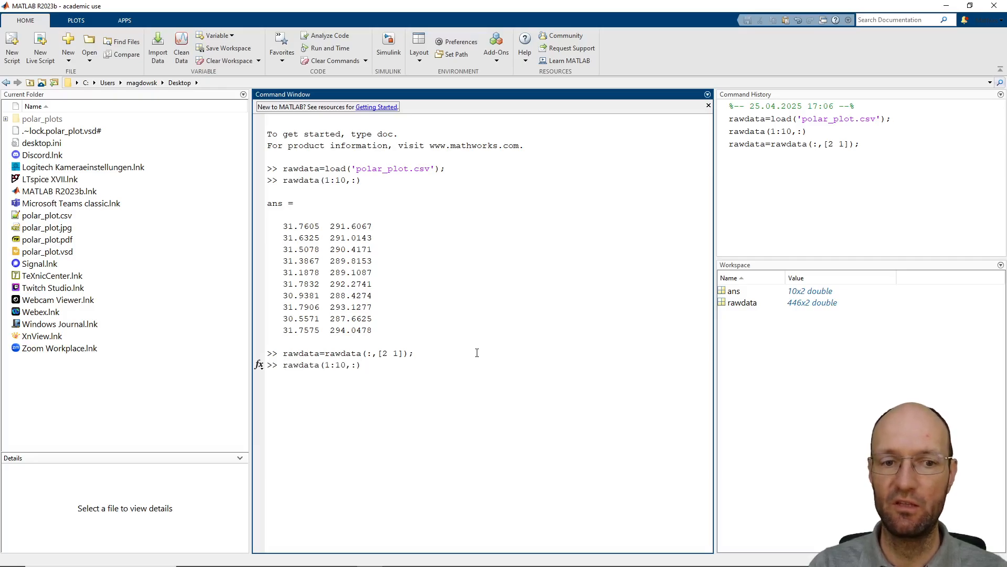
key("Return")
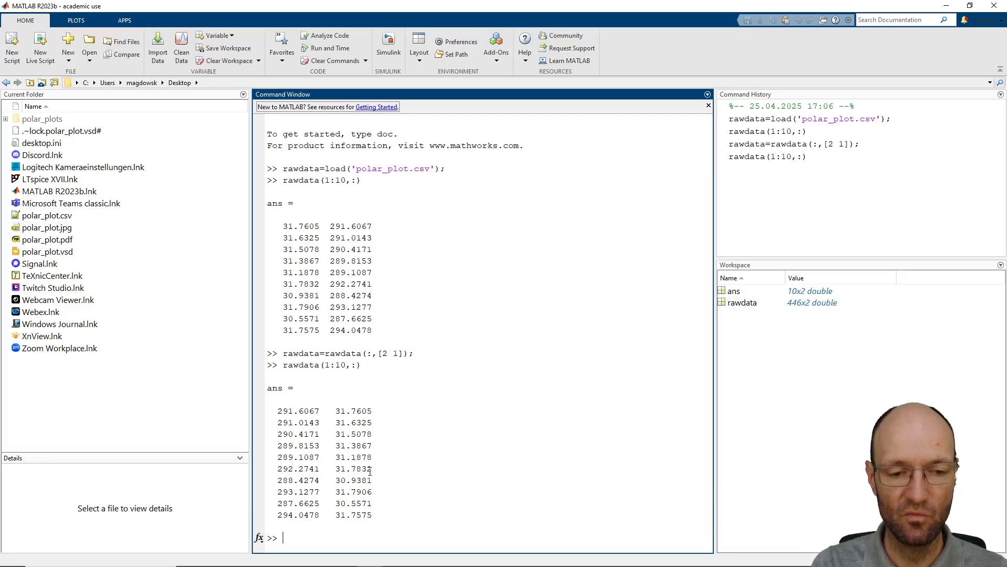
Sort the data rows by the first column with rawdata=sortrows(rawdata);
type("so")
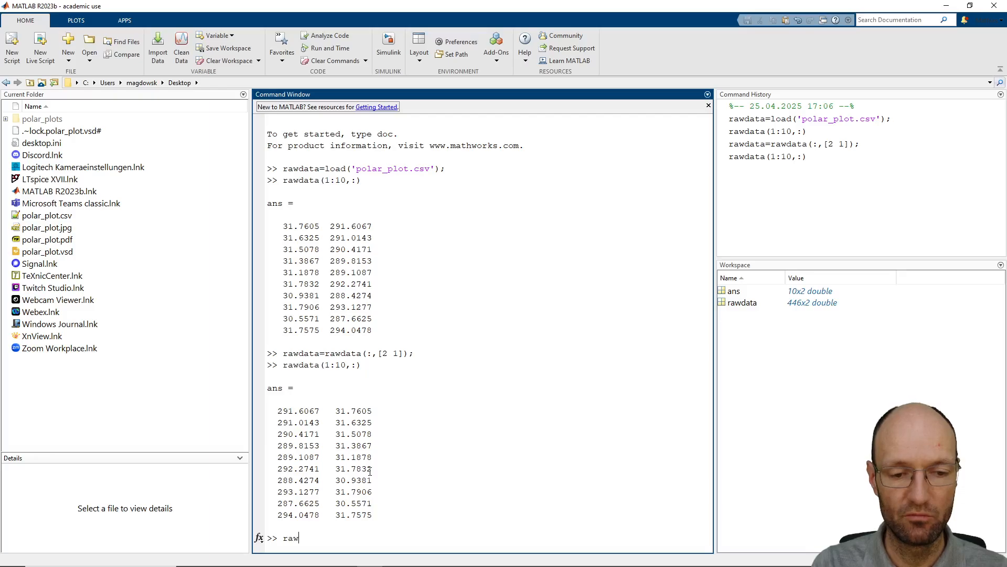
type("rt")
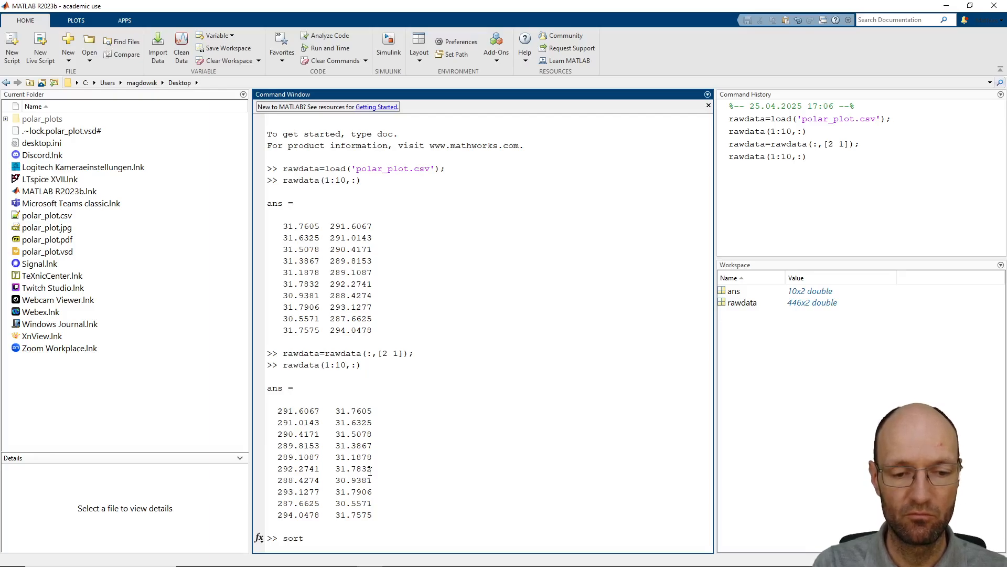
type("rows(rawd")
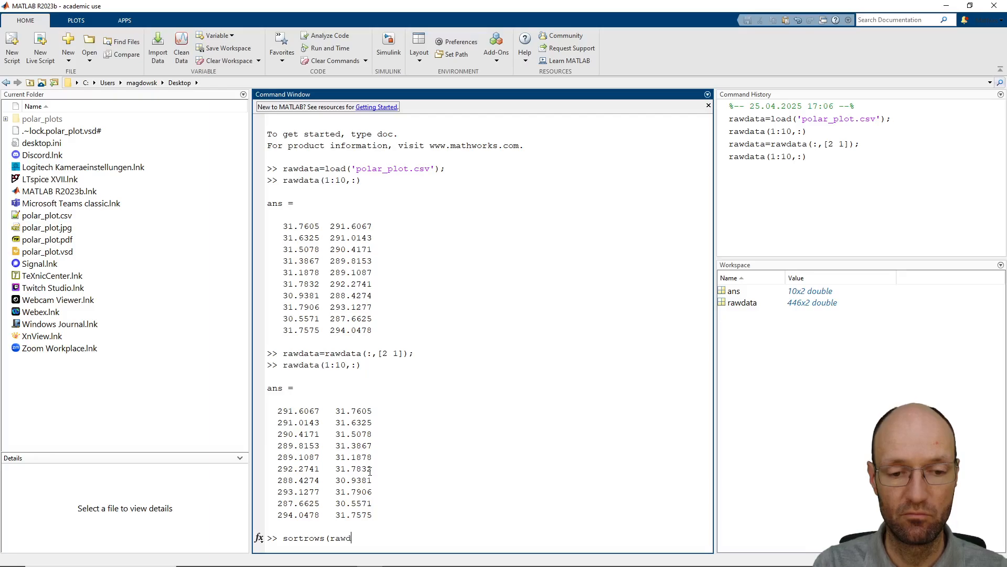
type("ata);")
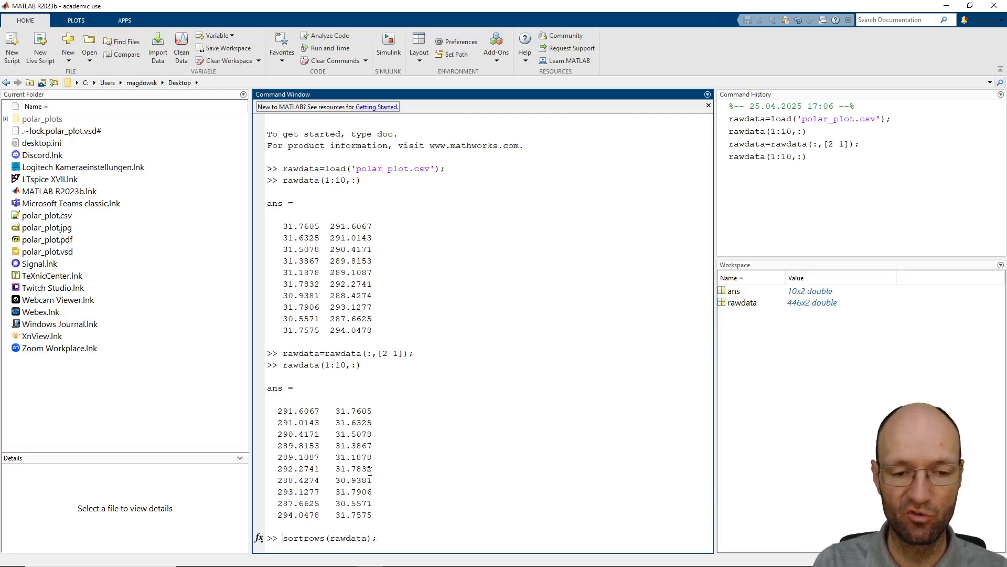
key("Home")
type("rawdata=")
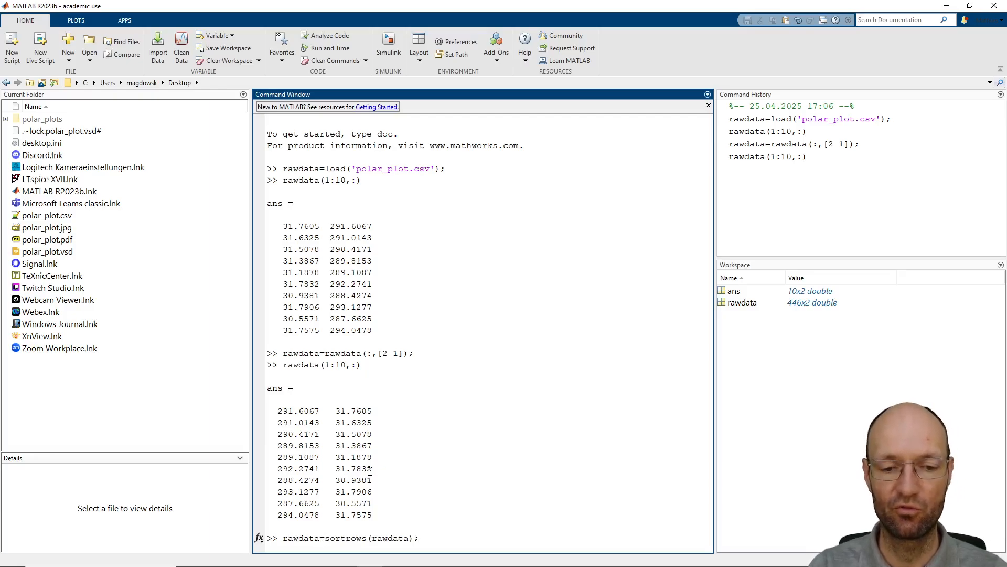
key("Return")
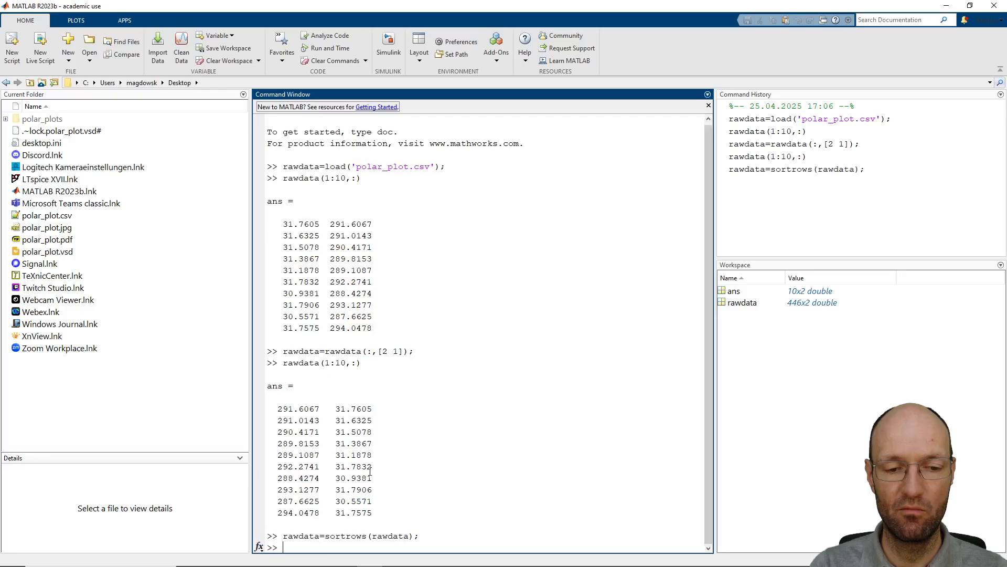
Display the first ten rows of the sorted data with rawdata(1:10,:)
key("Up")
key("Up")
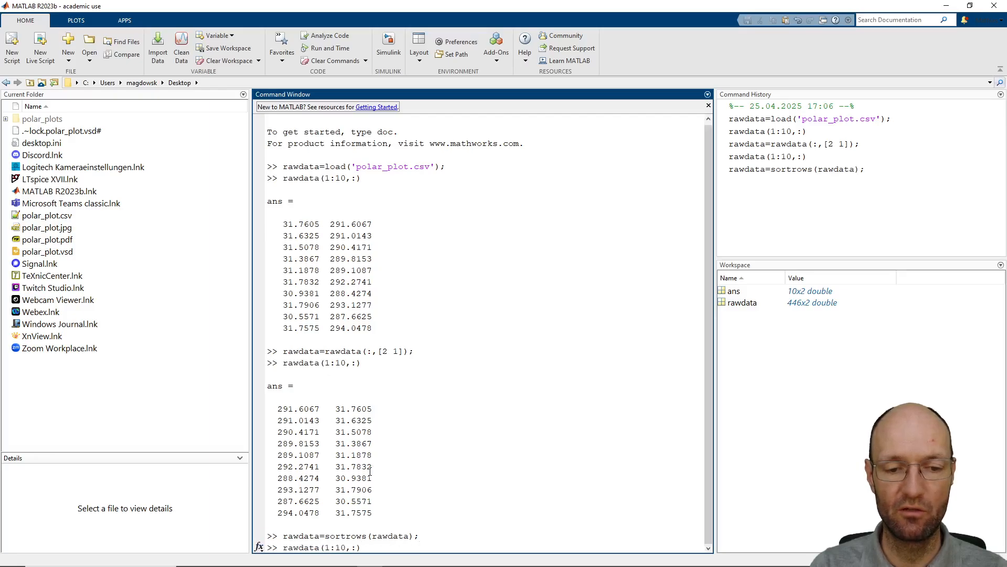
key("Return")
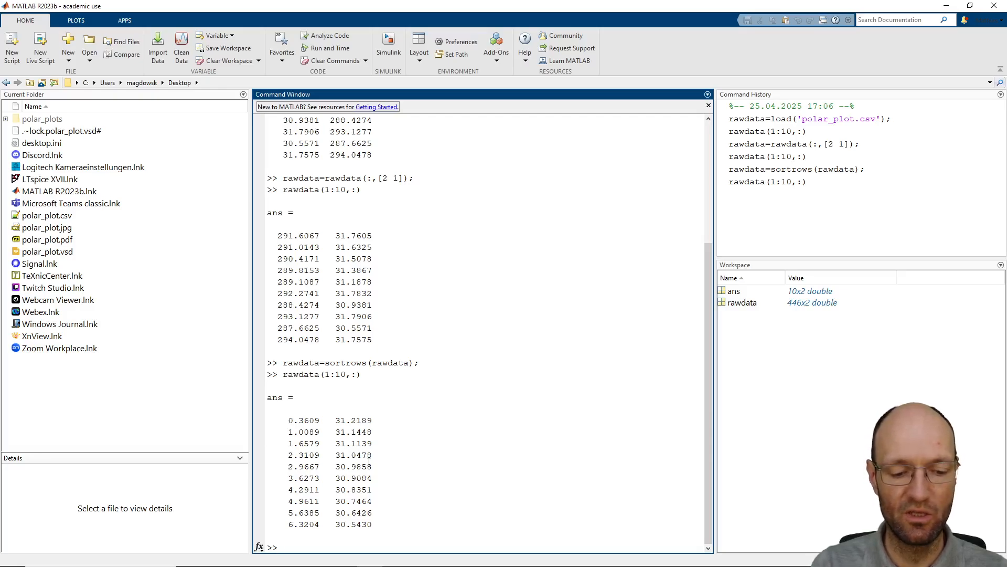
Store the first column of the sorted data as the angle variable with theta=rawdata(:,1);
type("theta=")
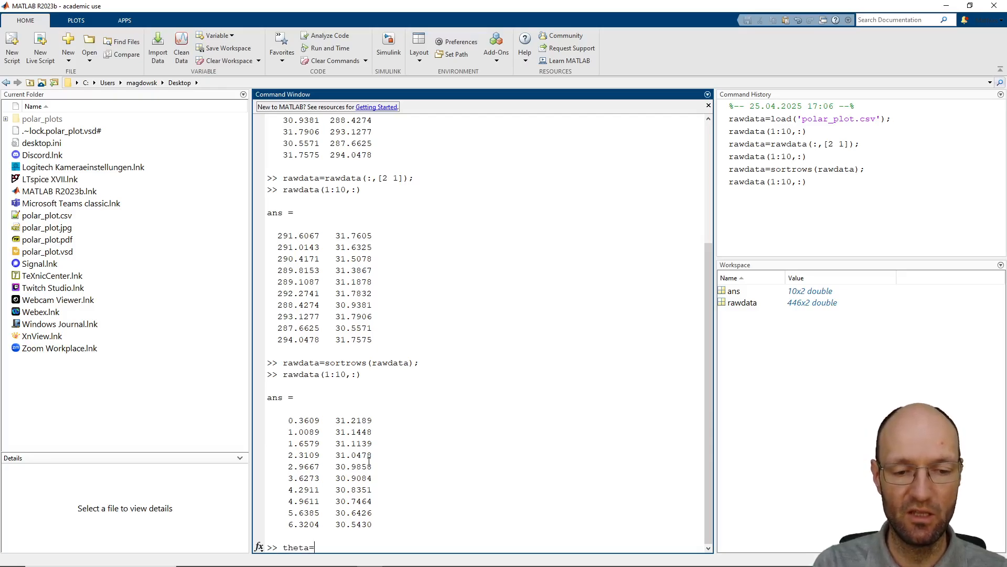
type("rawdata")
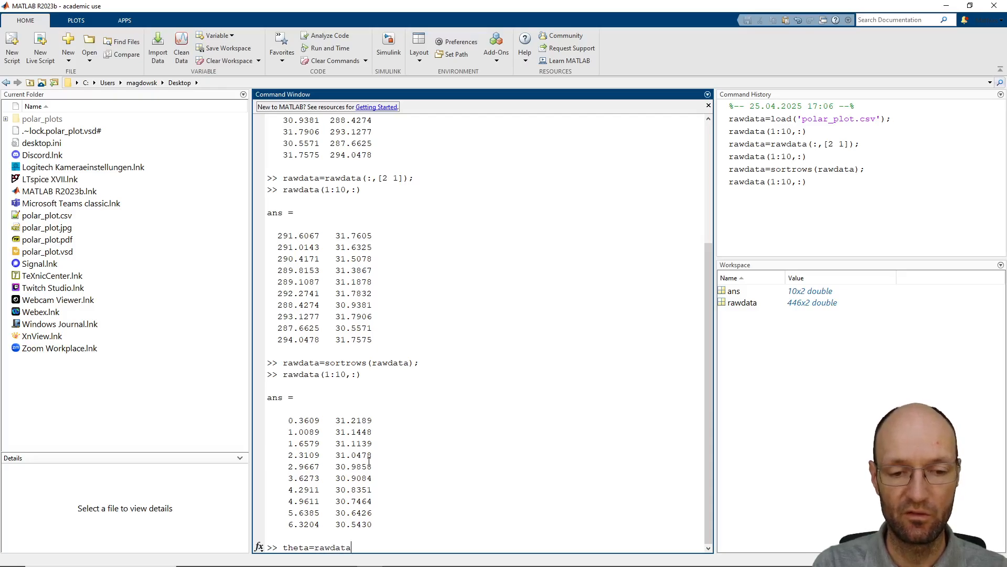
type("(:")
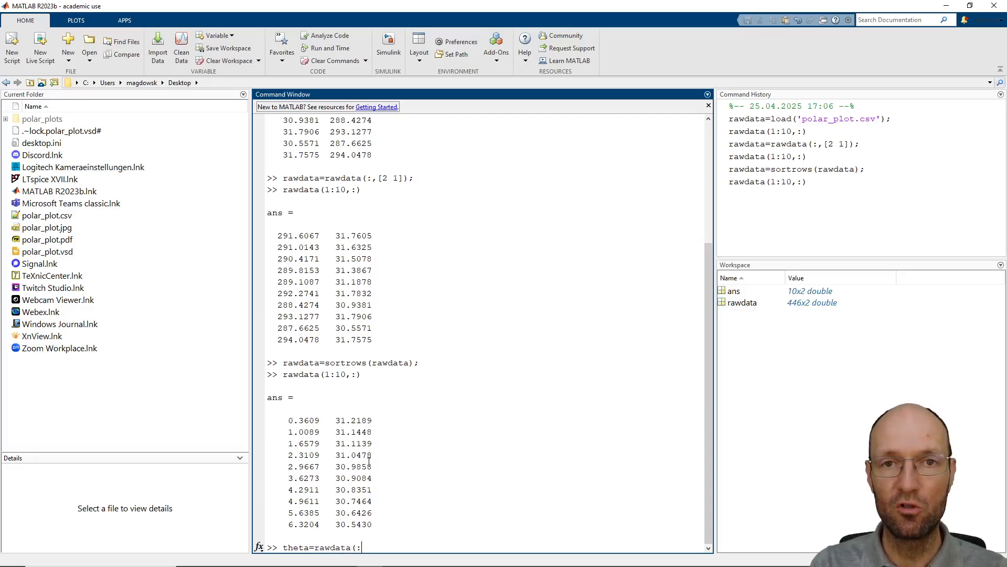
type(",1);")
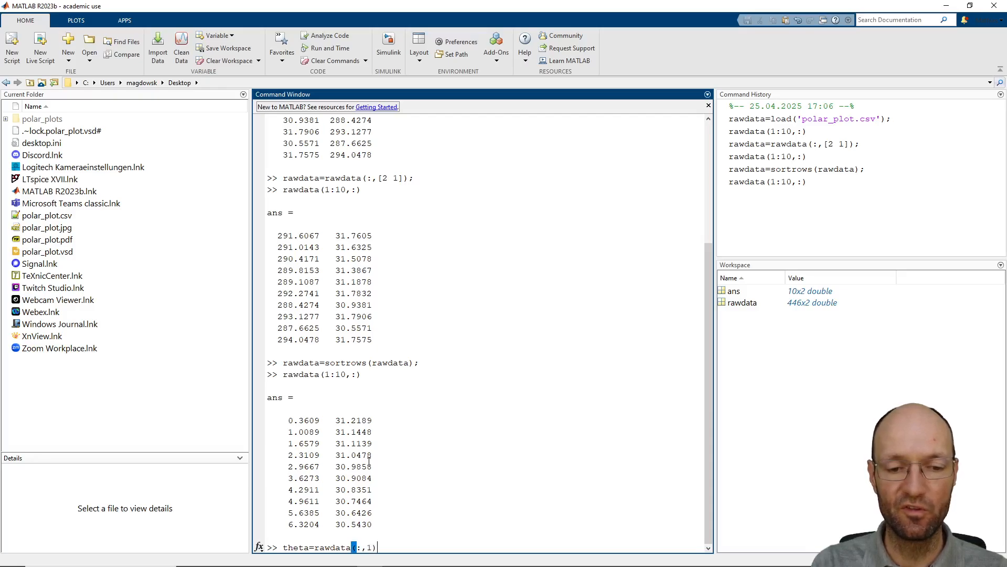
key("Return")
Store the second column of the sorted data as the radius variable with r=rawdata(:,2);
type("r")
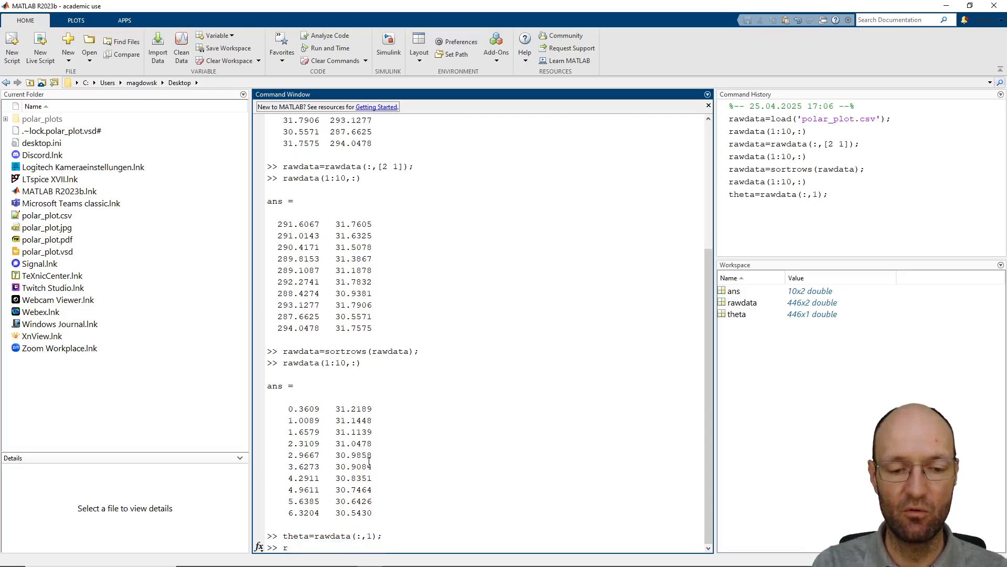
type("=")
key("BackSpace")
key("BackSpace")
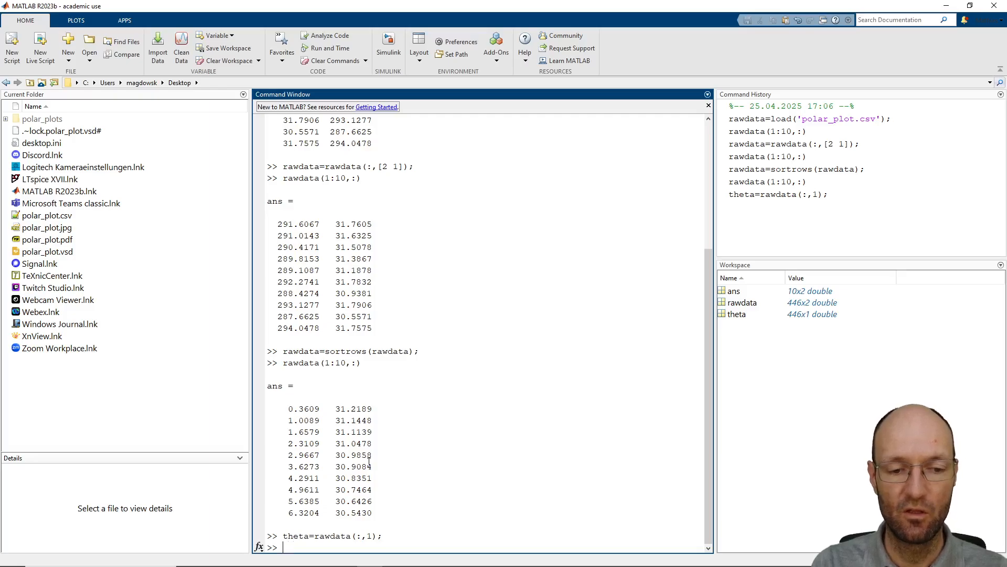
key("Up")
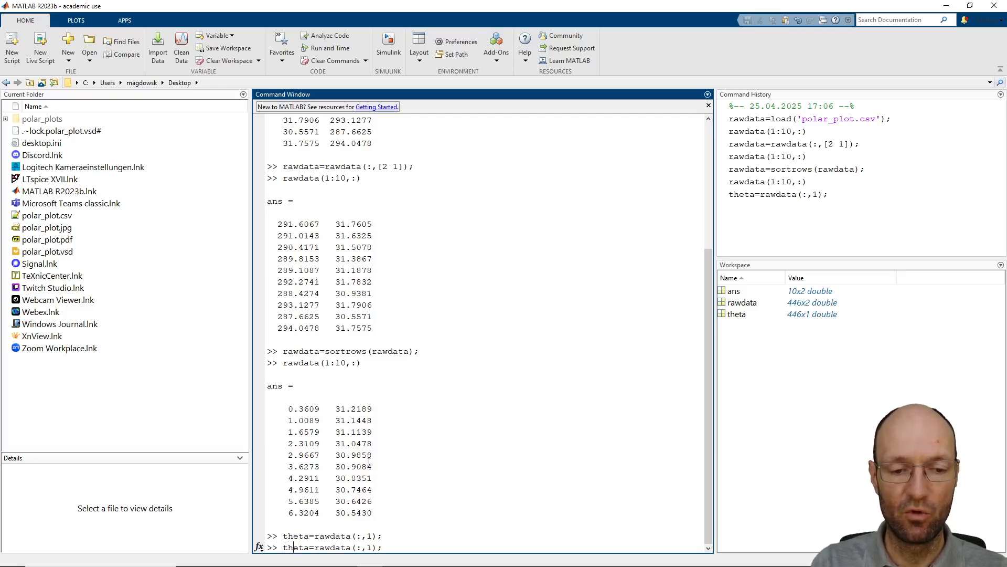
key("BackSpace")
key("BackSpace")
key("BackSpace")
key("BackSpace")
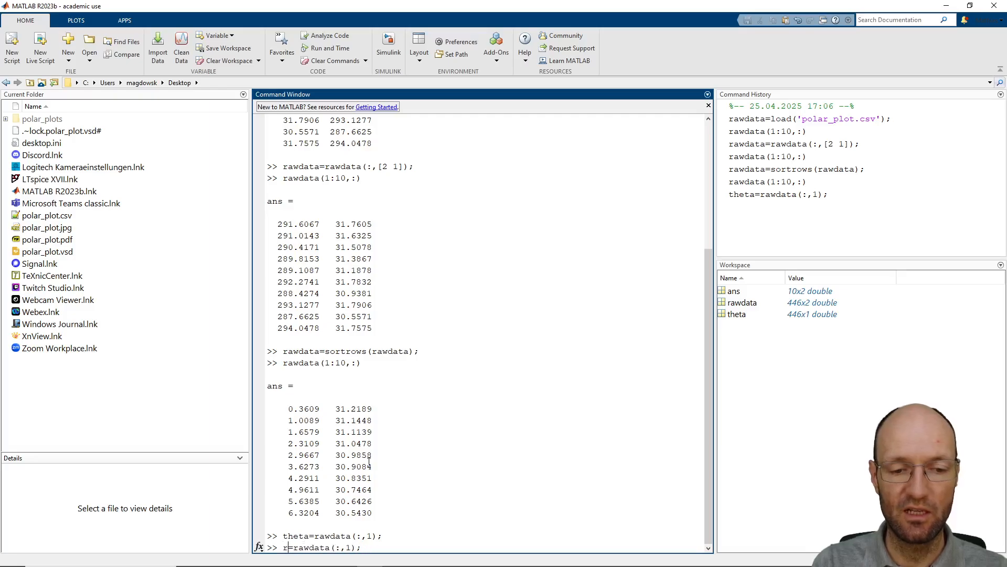
key("BackSpace")
type("2")
key("Return")
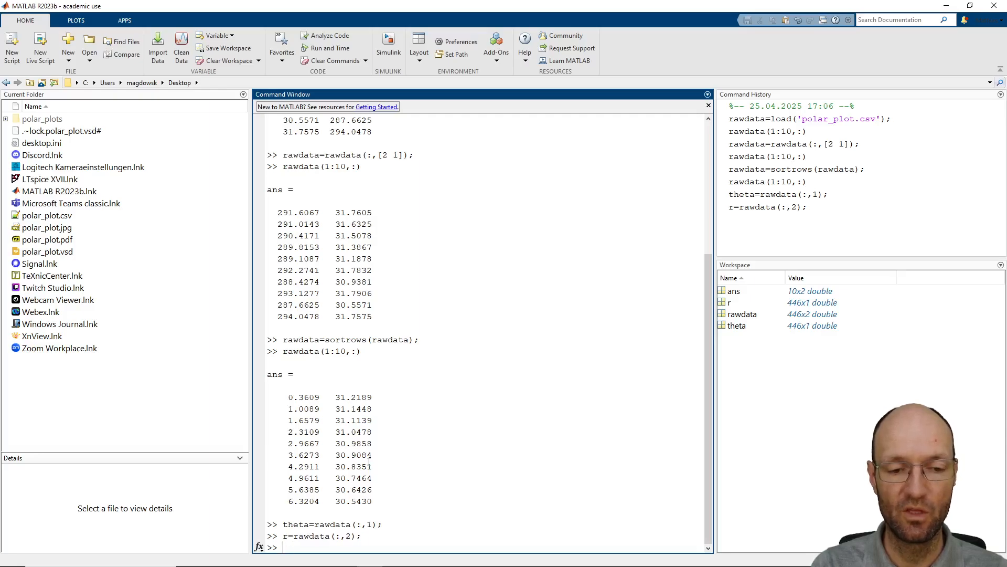
Open an empty figure window with figure(1) and move it clear of the command output
type("figure")
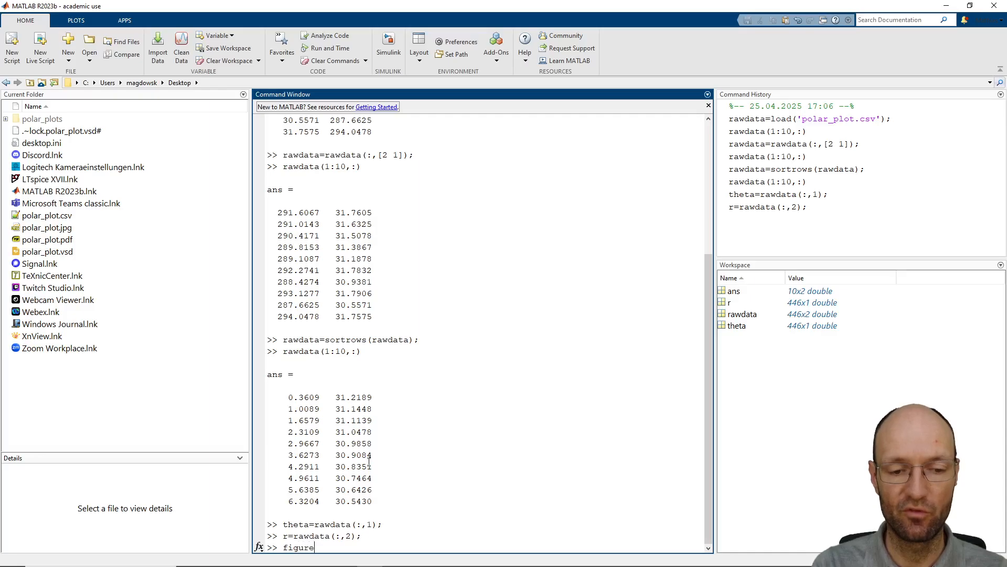
type("(1)")
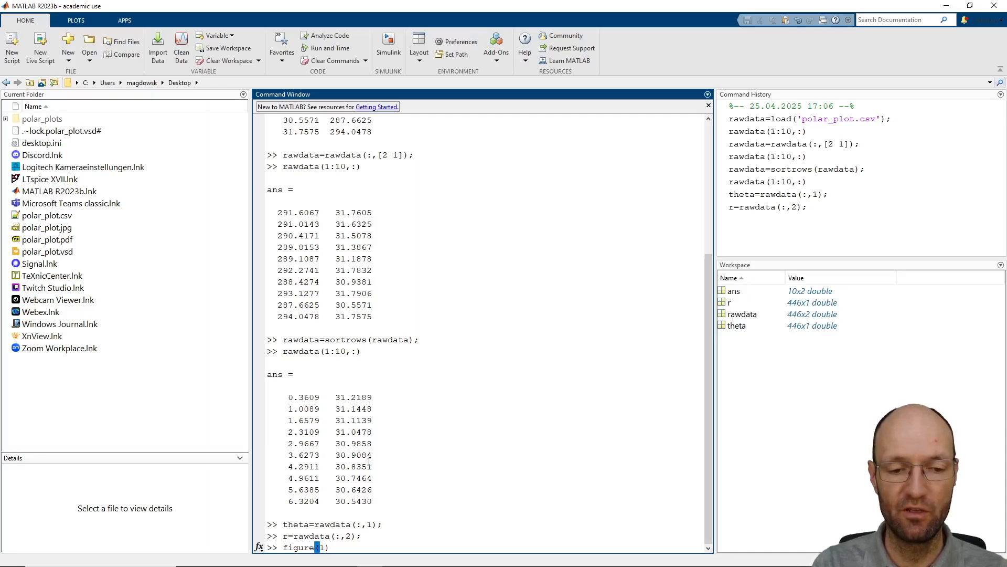
key("Return")
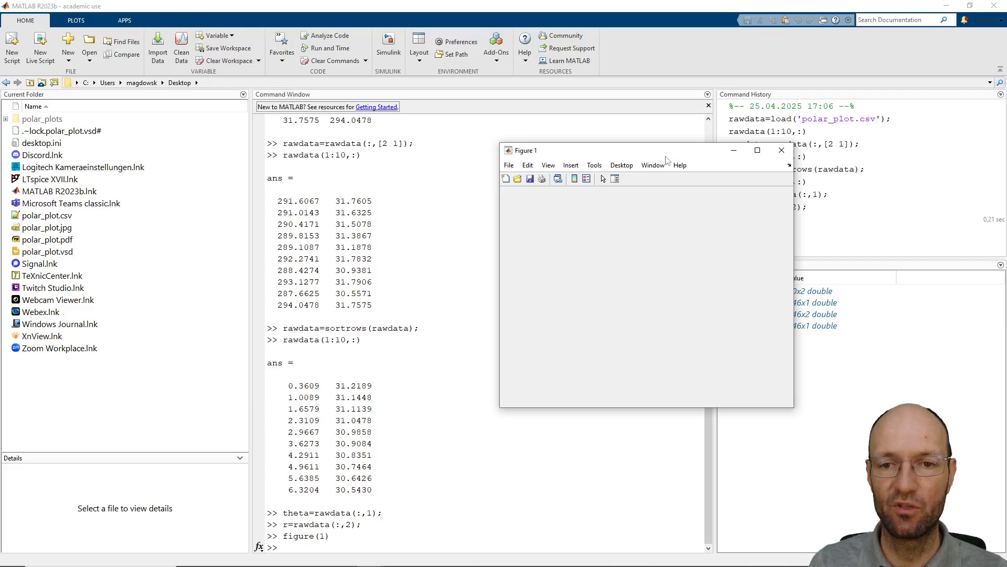
left_click_drag(674, 157, 734, 144)
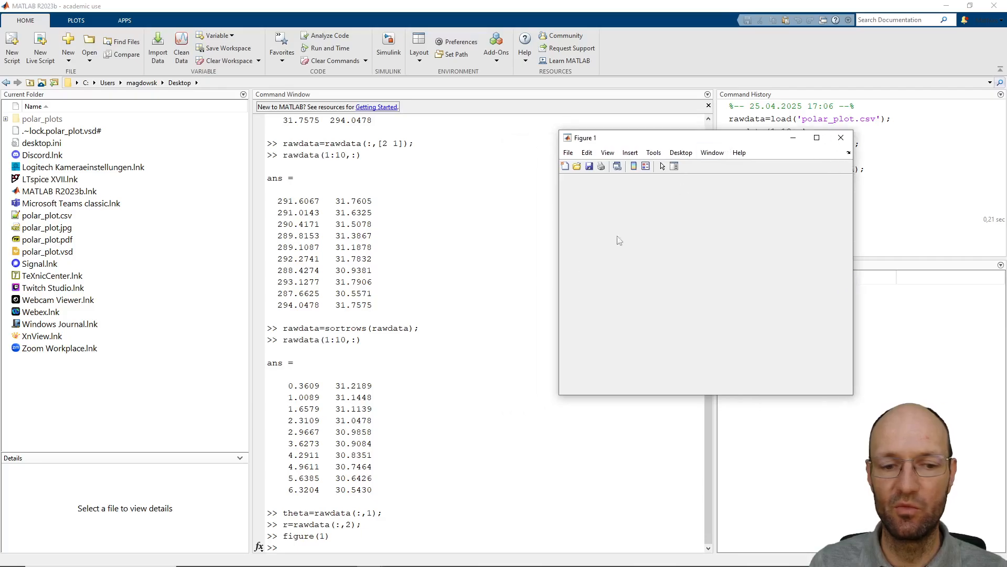
Create polar axes in the empty figure with ax=polaraxes; and dock the figure into the main window
left_click(440, 236)
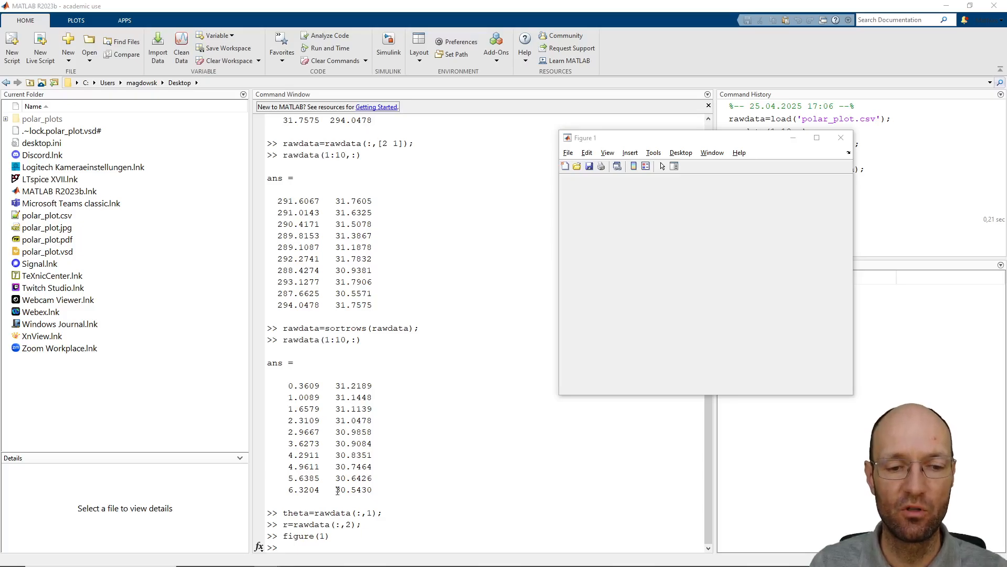
left_click(329, 544)
type("ax")
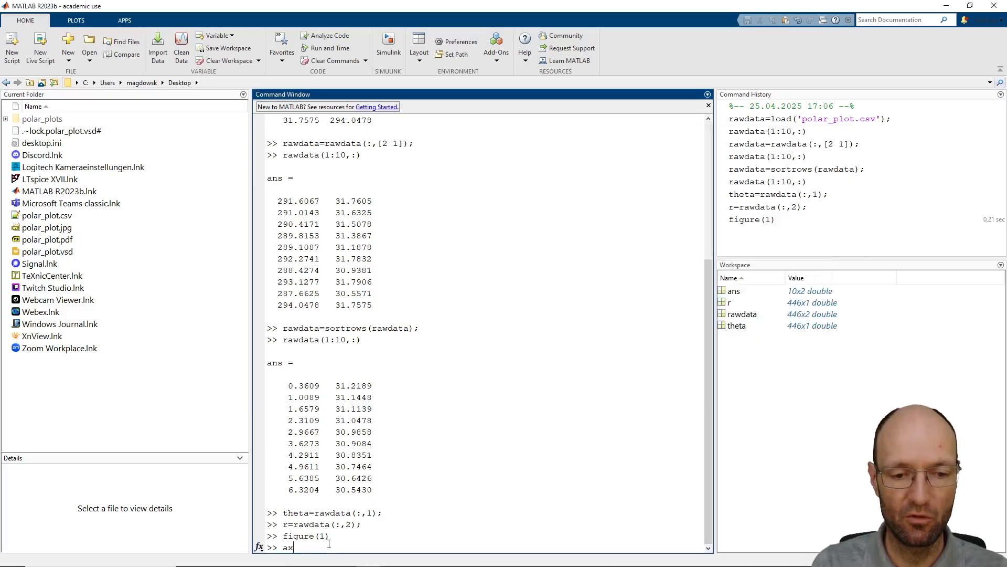
type("=")
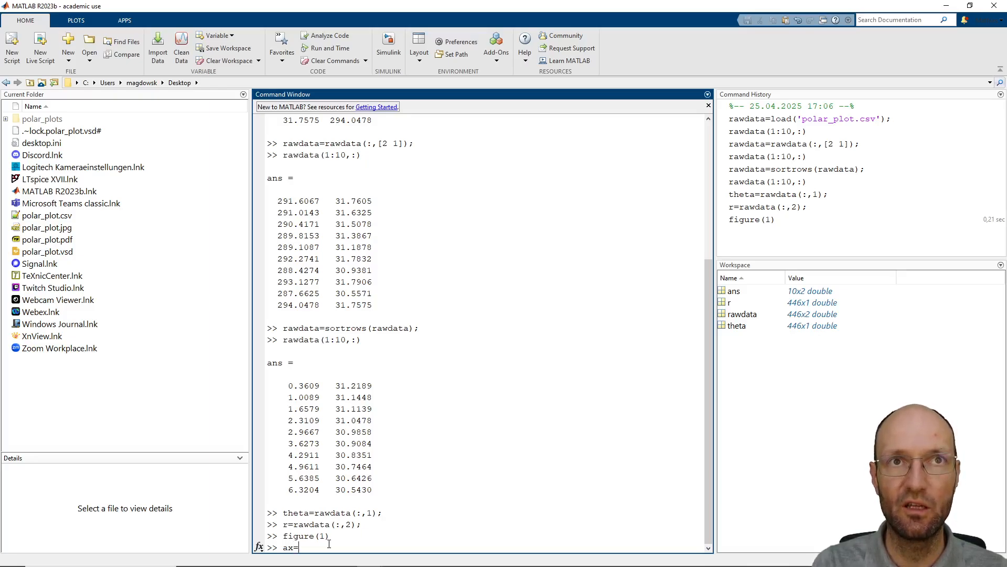
type("polarax")
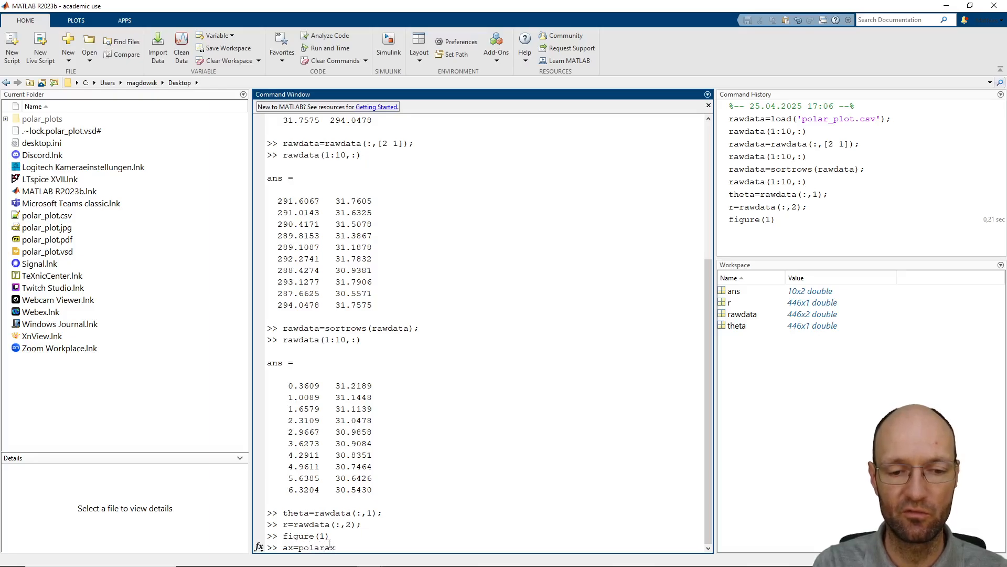
type("es;")
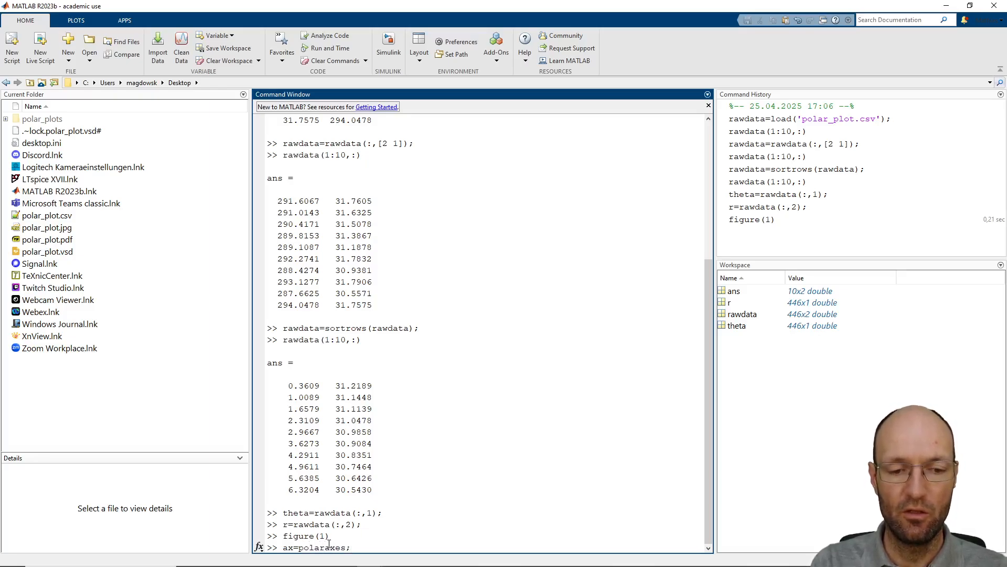
key("Return")
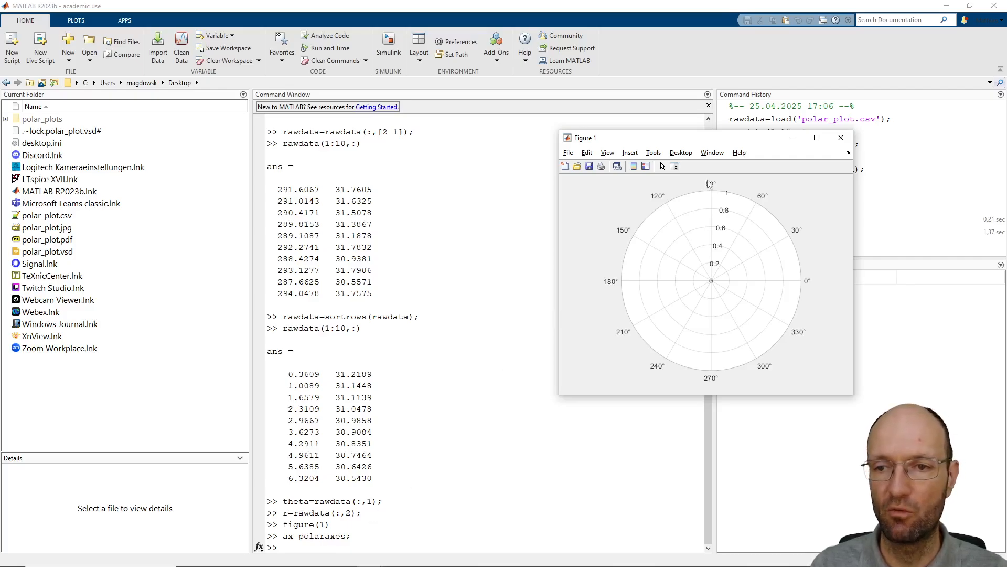
left_click_drag(706, 140, 655, 129)
left_click(796, 144)
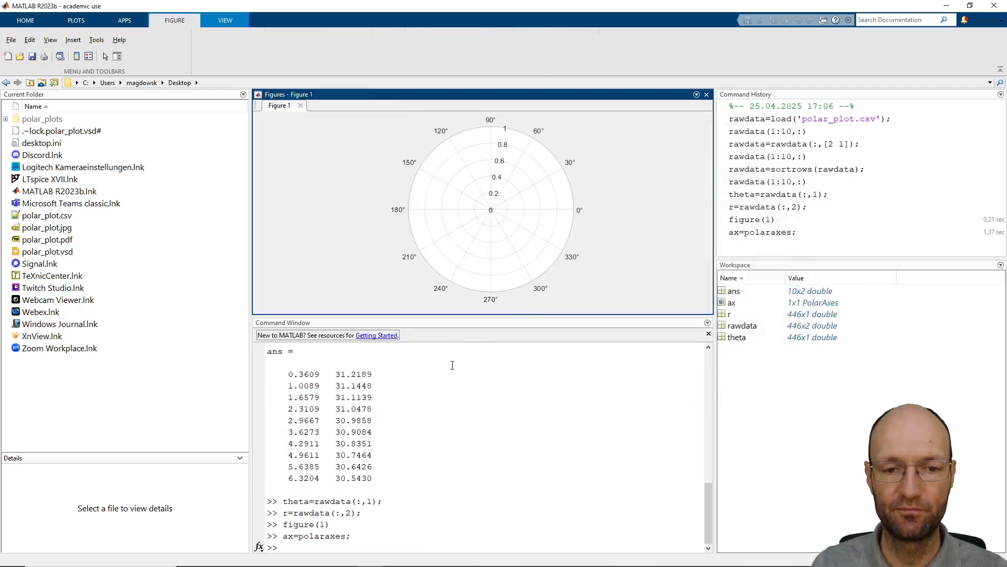
Try to plot the radius over the angle on the polar axes with polar(ax,theta,r);
left_click(401, 546)
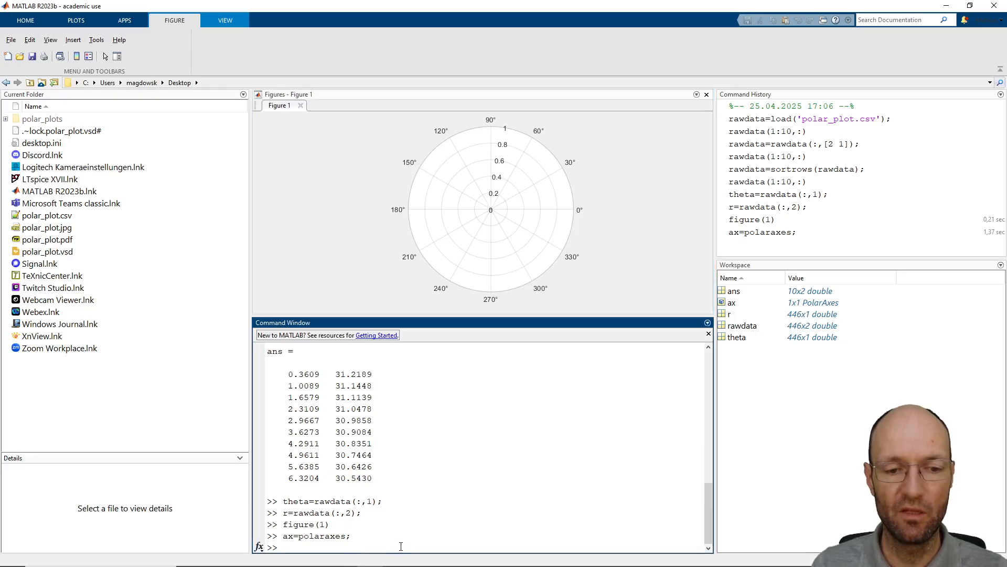
type("polar(")
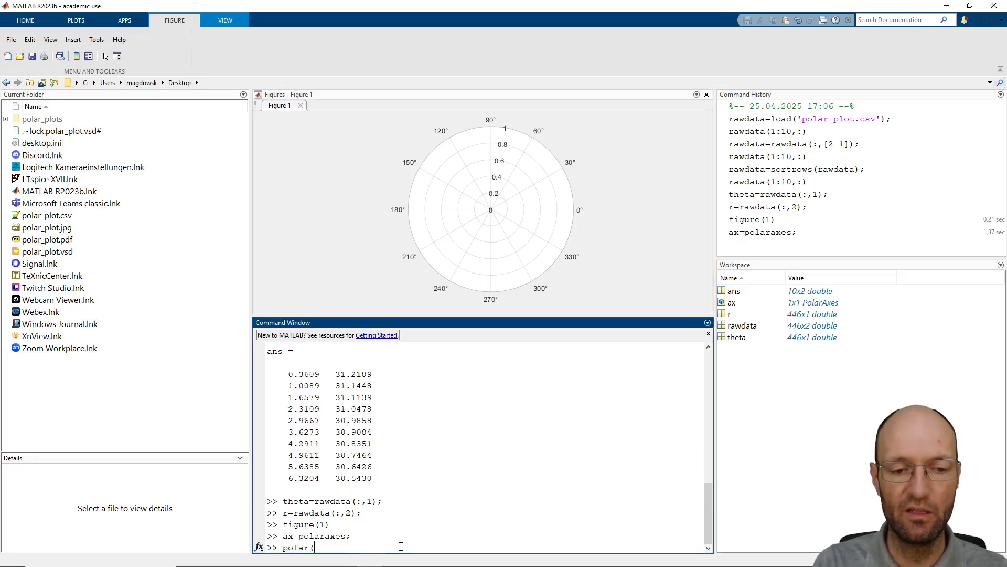
type("ax,")
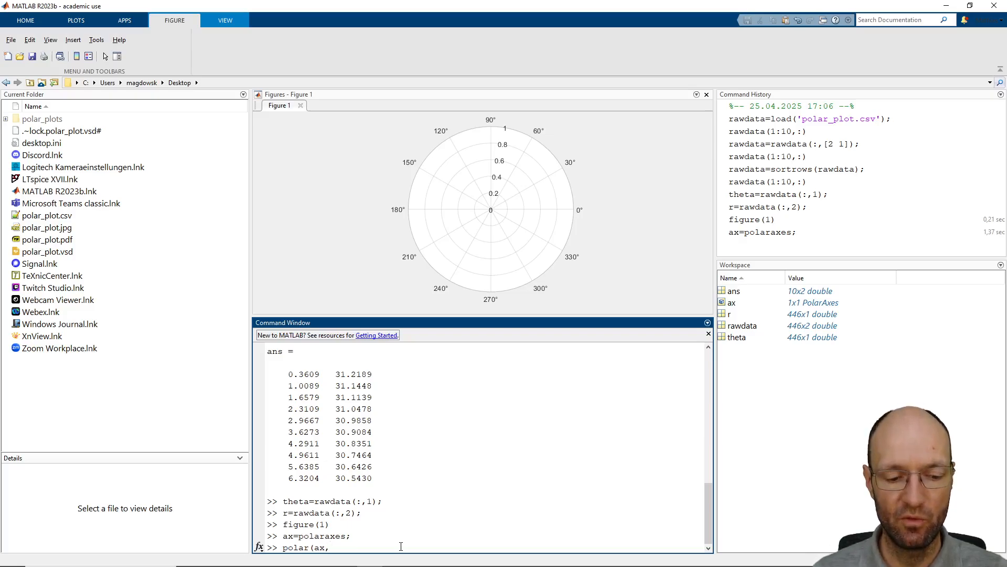
type("the")
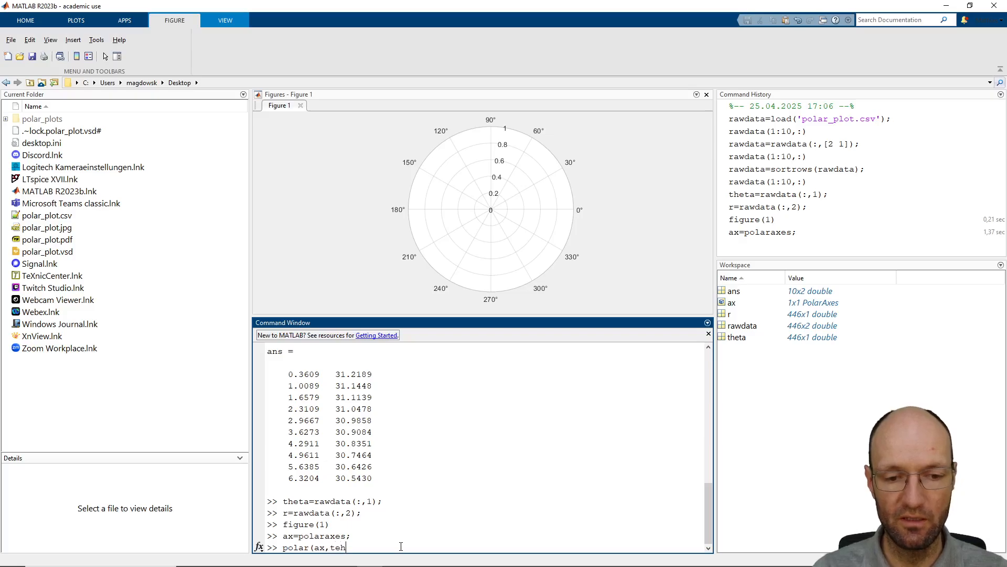
type("ta")
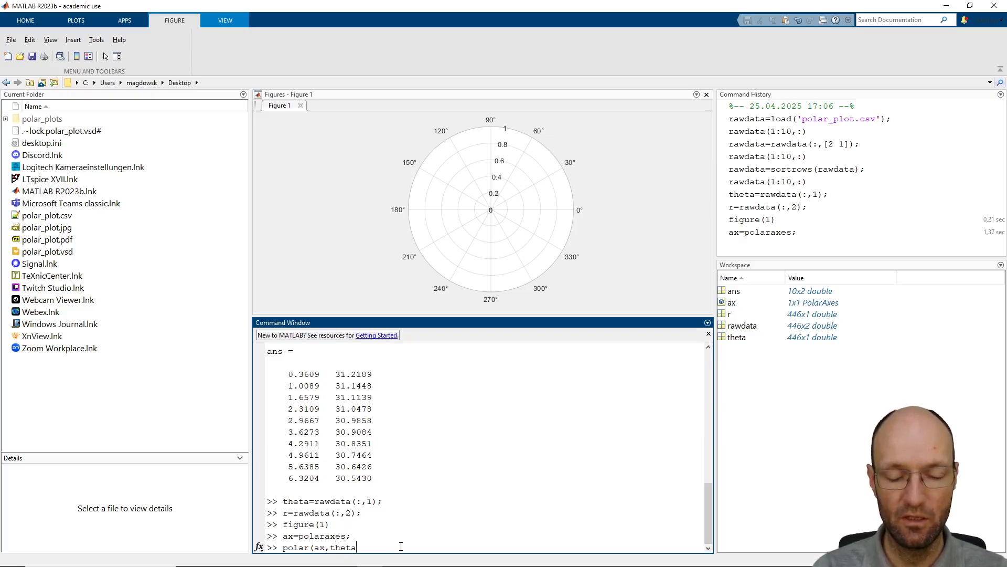
type(",r)")
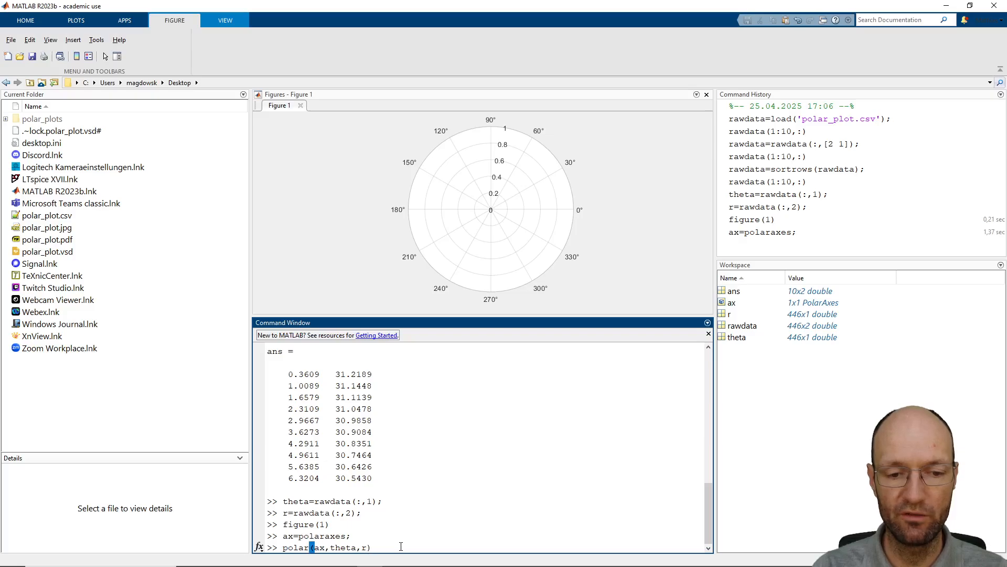
type(";")
key("Return")
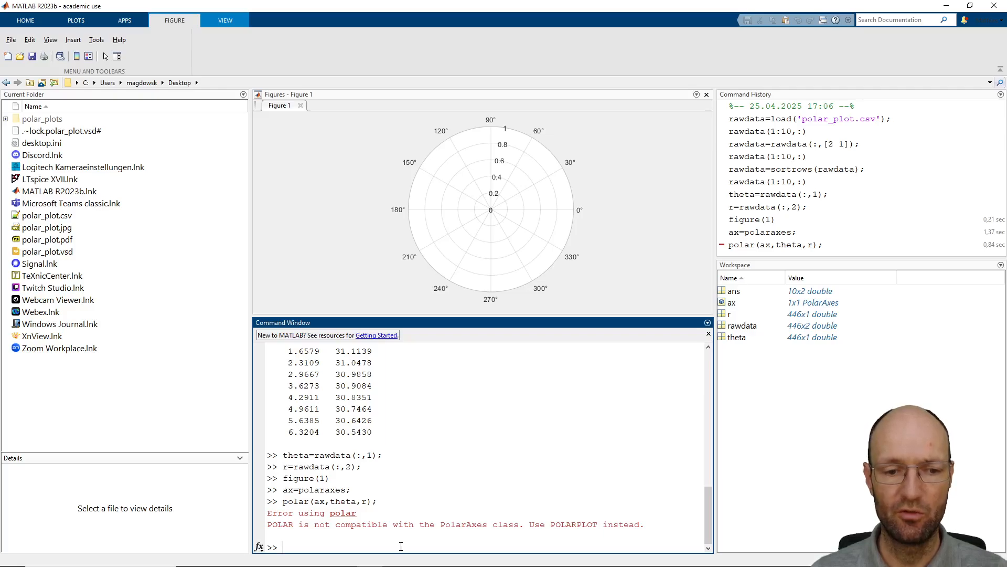
Change the last plot command to polarplot(ax,theta,r); and run it
key("Up")
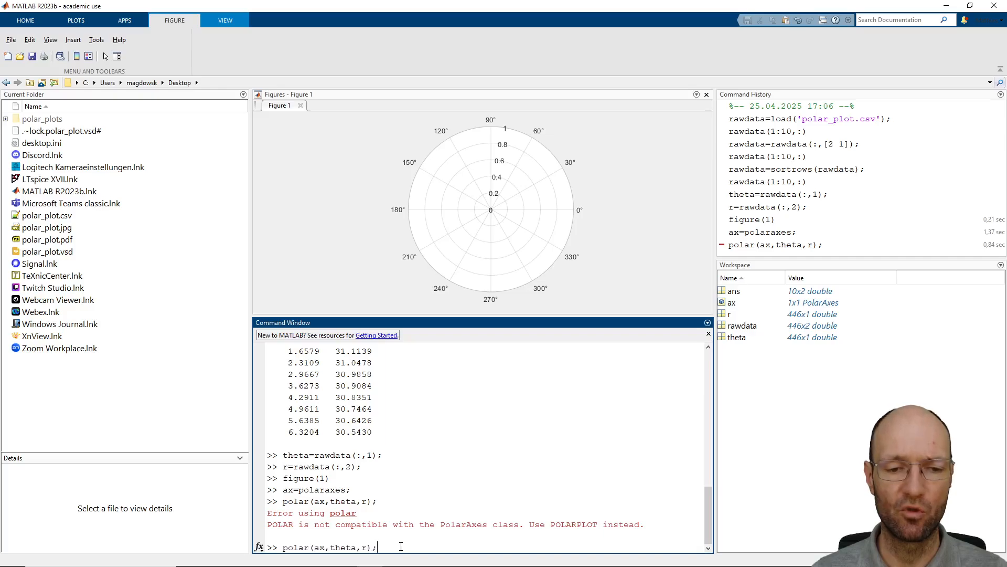
type("plot")
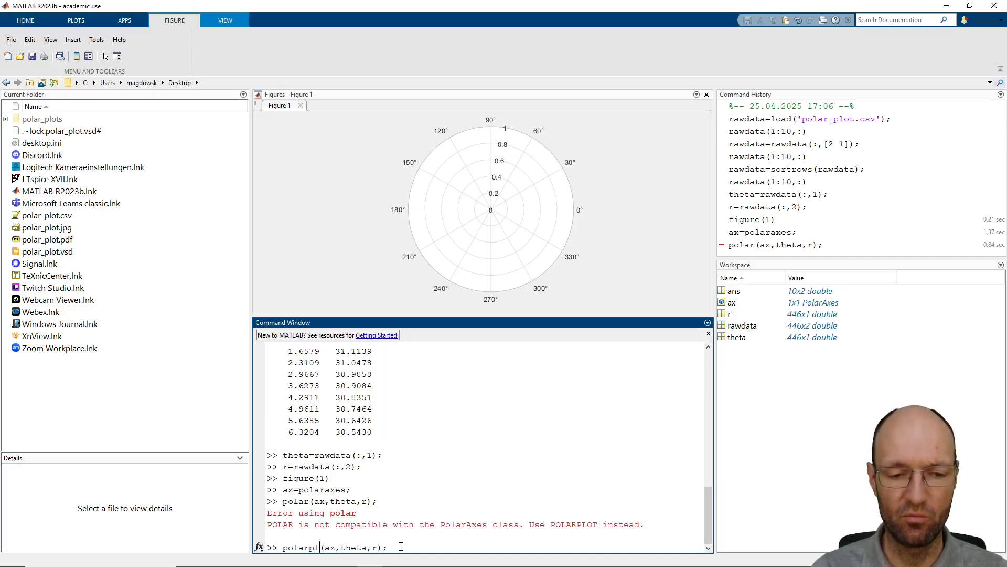
key("Return")
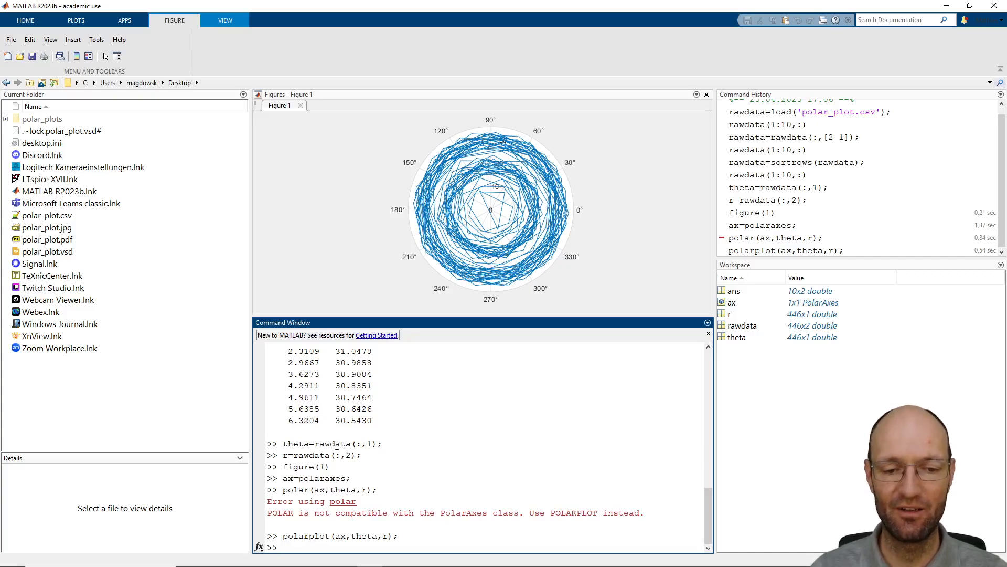
Replot the curve with the angle converted from degrees to radians, using polarplot(ax,theta/180*pi,r);
key("Up")
key("Left")
key("Left")
key("Left")
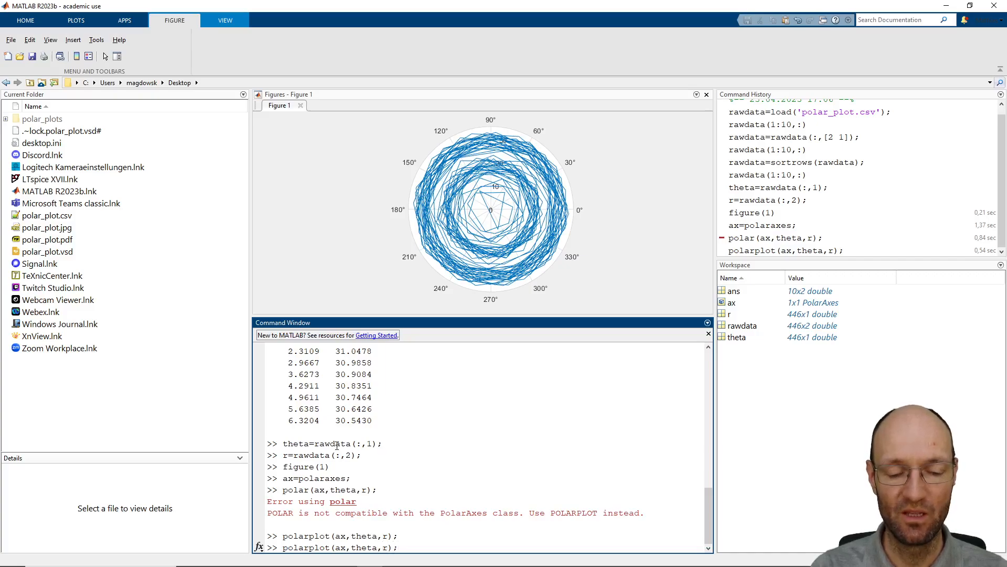
type("/")
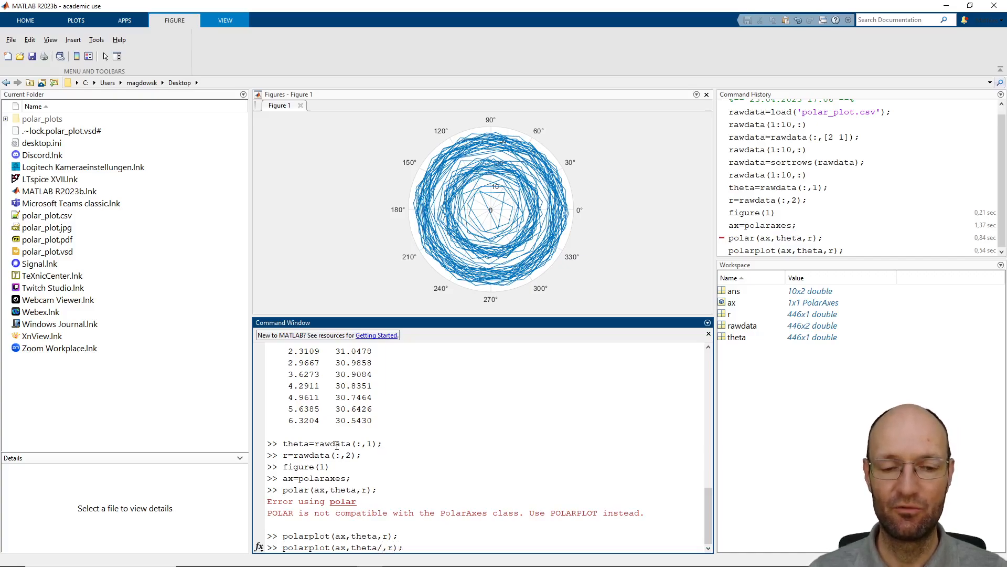
type("180")
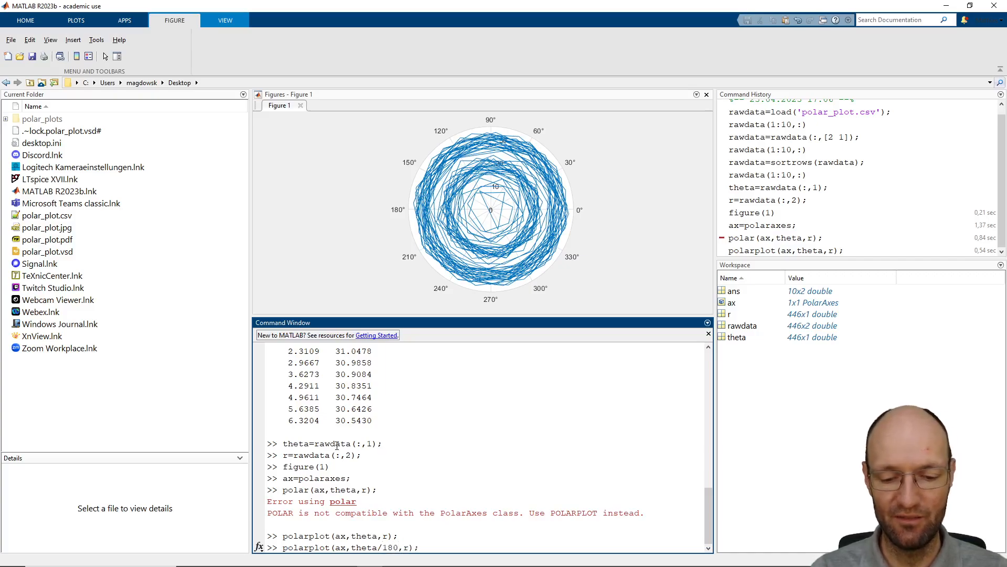
type("*pi")
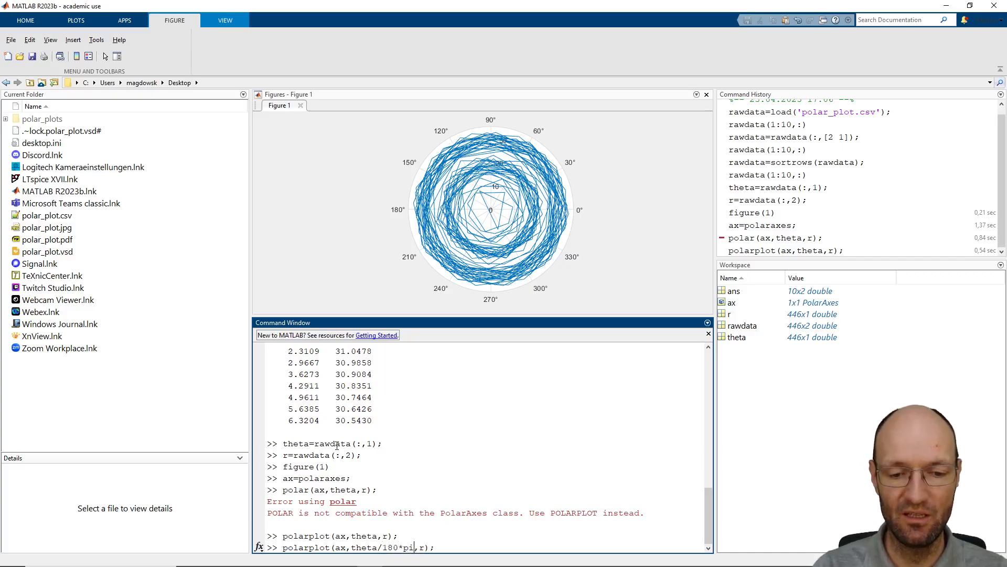
key("Return")
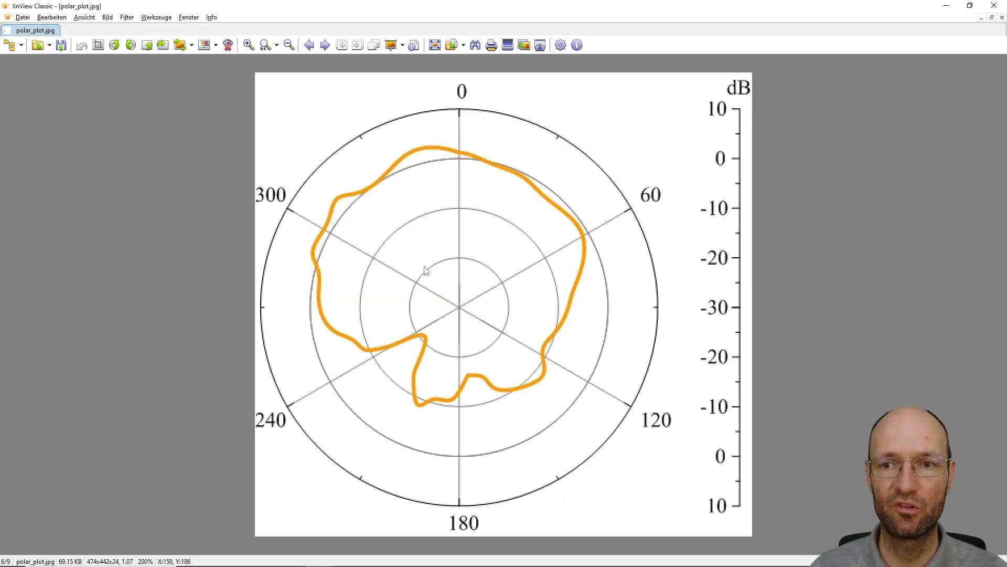
Compare the original polar_plot.jpg with the new plot by shrinking its XnView window beside the figure, and minimize it
left_click(967, 8)
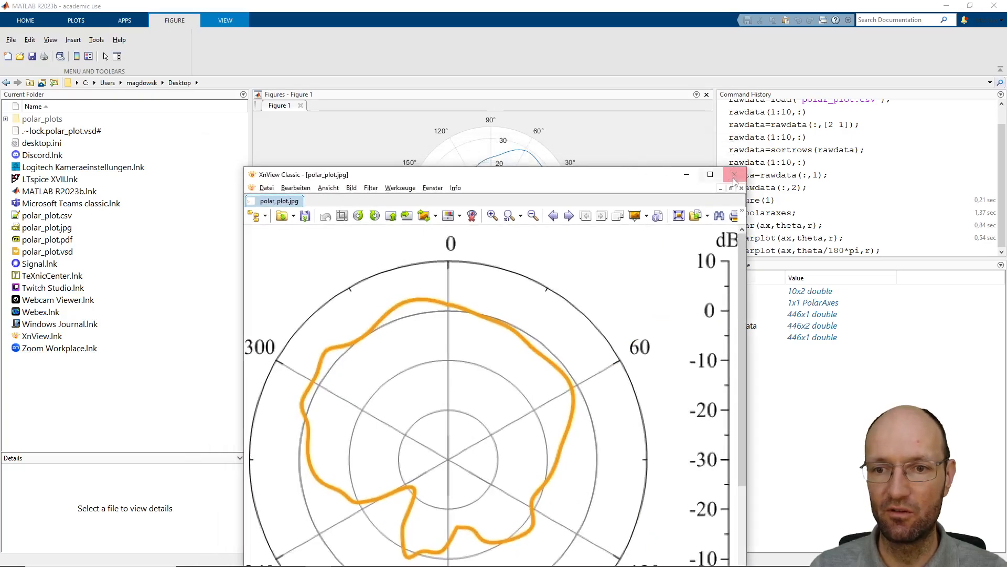
left_click_drag(743, 163, 573, 307)
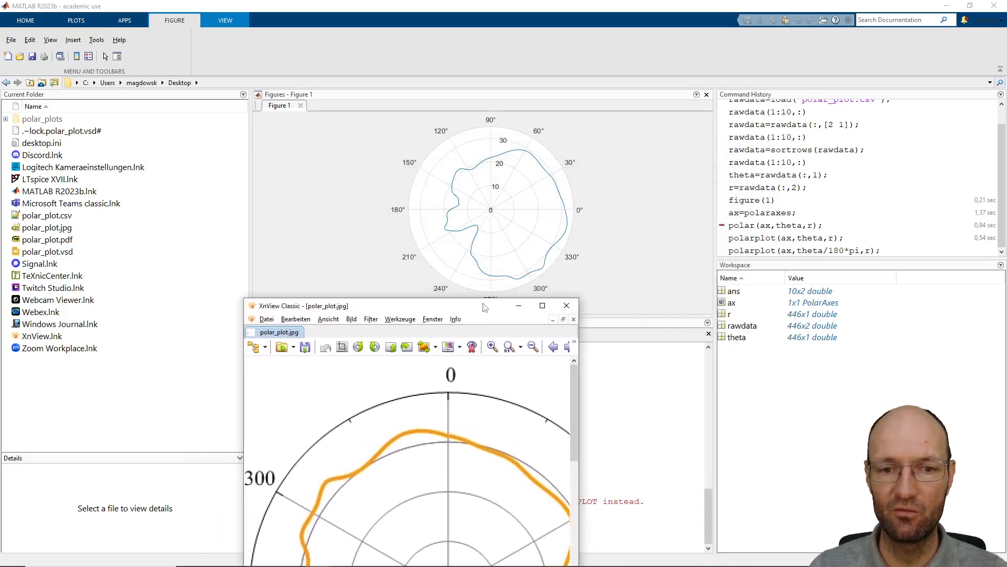
left_click_drag(483, 304, 242, 63)
scroll(290, 232, "down", 2)
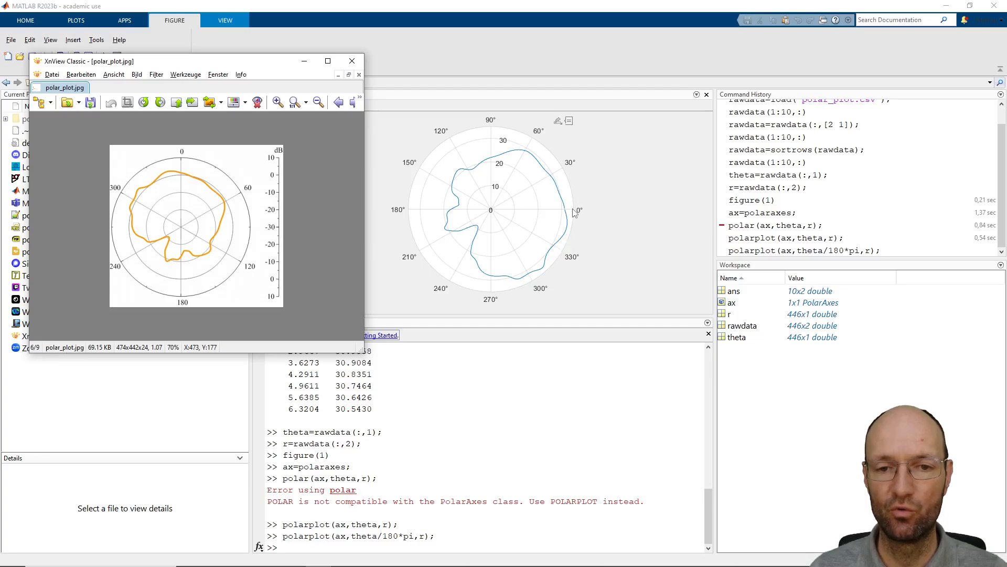
left_click(304, 61)
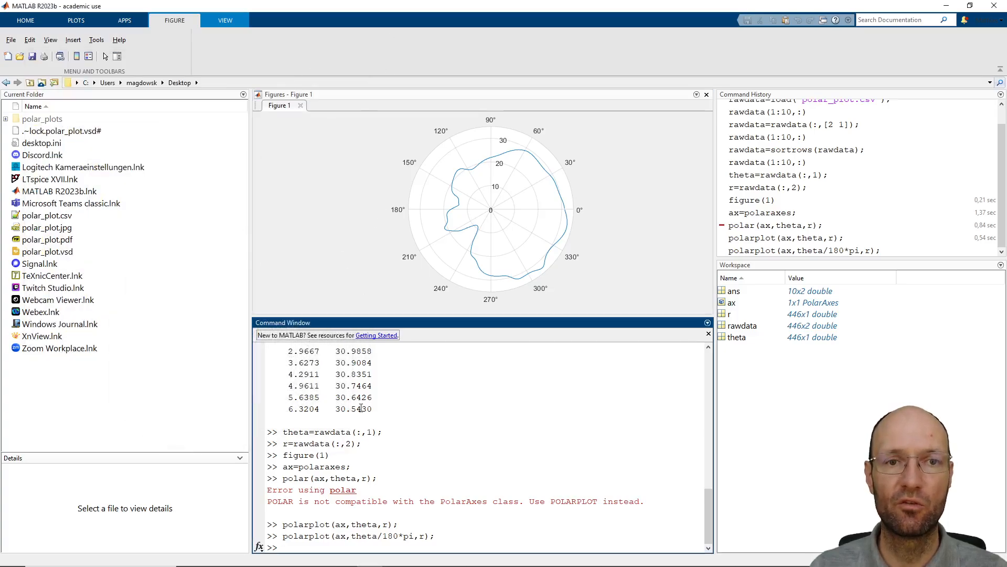
Put the zero angle at the top of the polar axes with ax.ThetaZeroLocation='top';
type("ax.")
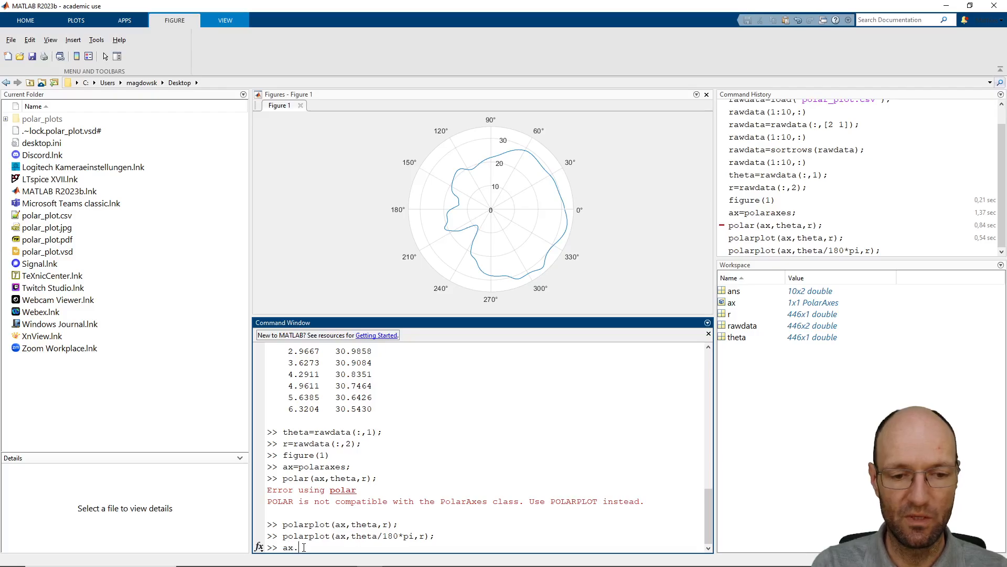
type("The")
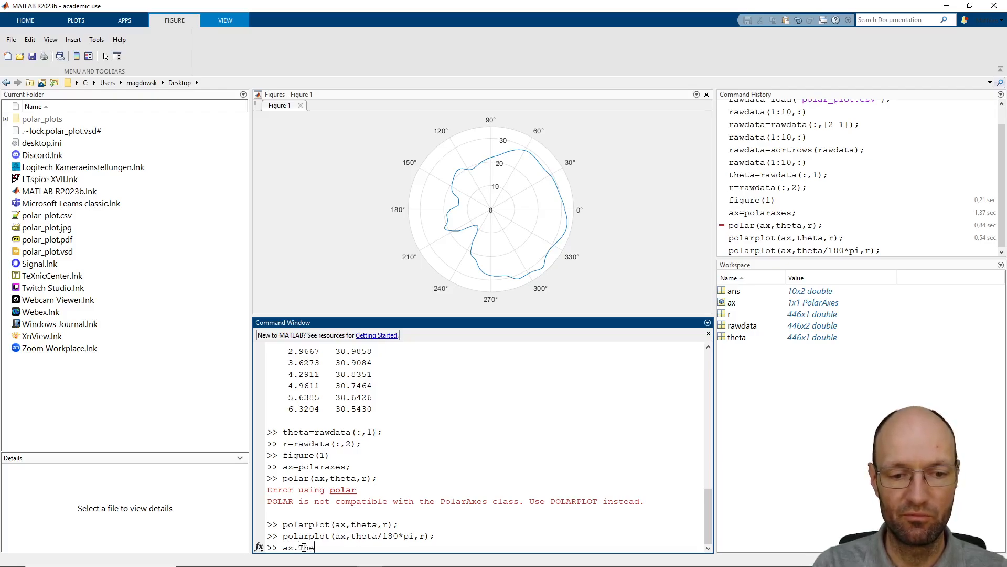
key("Tab")
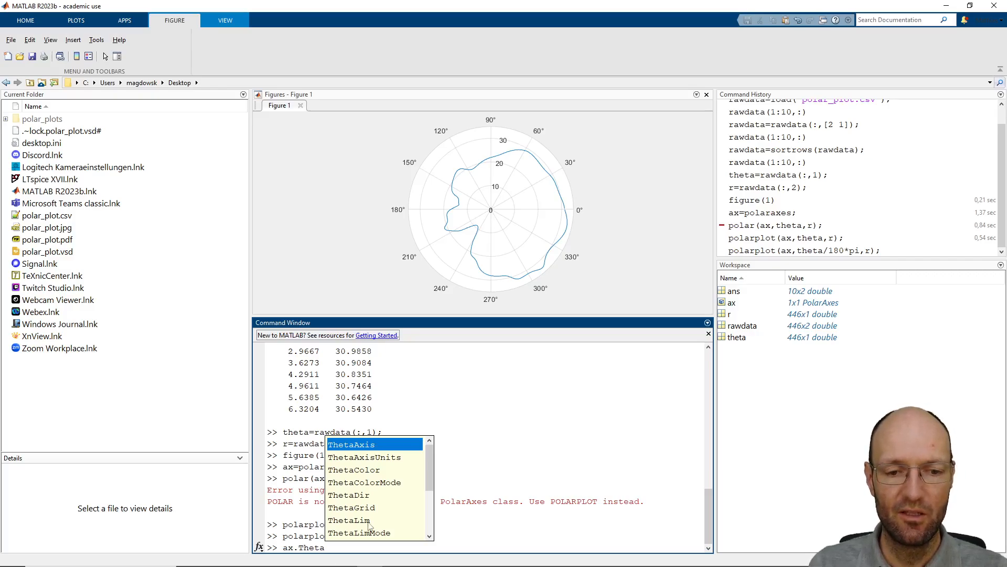
scroll(369, 526, "down", 3)
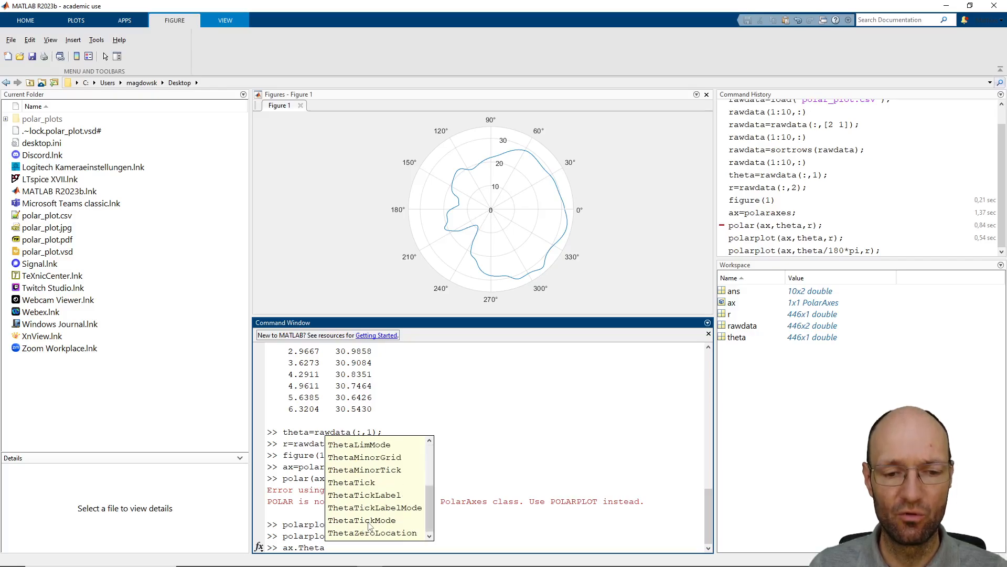
double_click(377, 533)
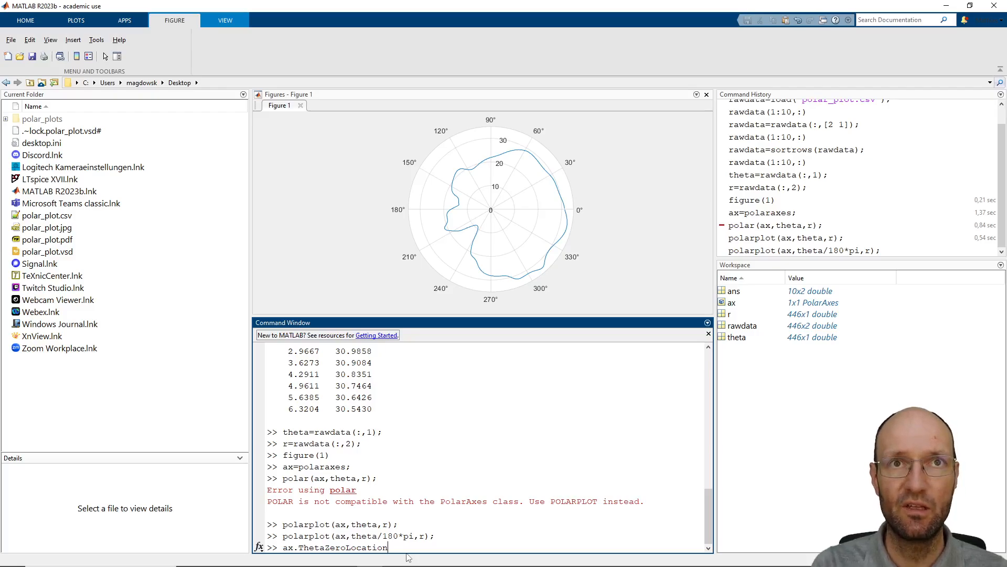
type("='to")
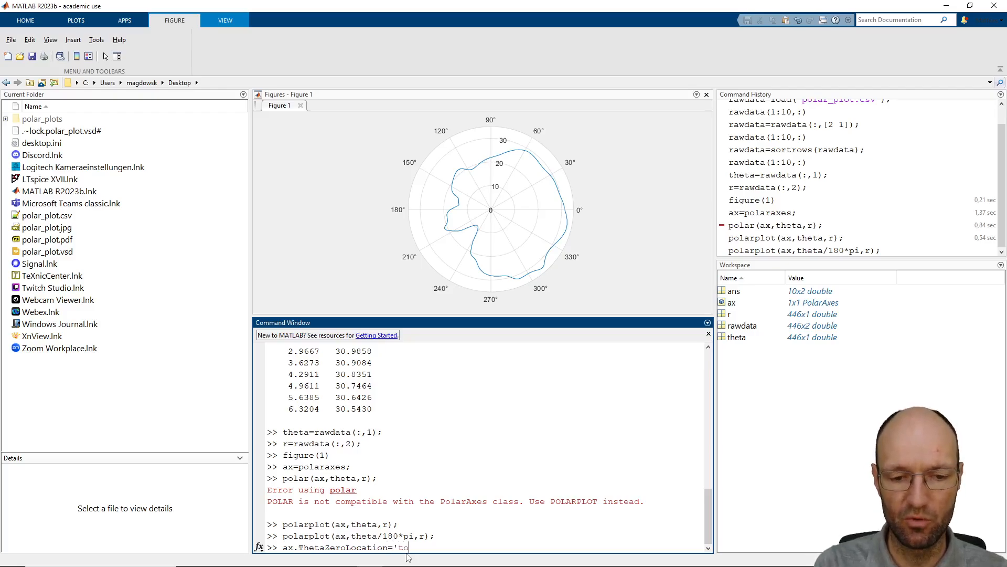
type("p';")
key("Return")
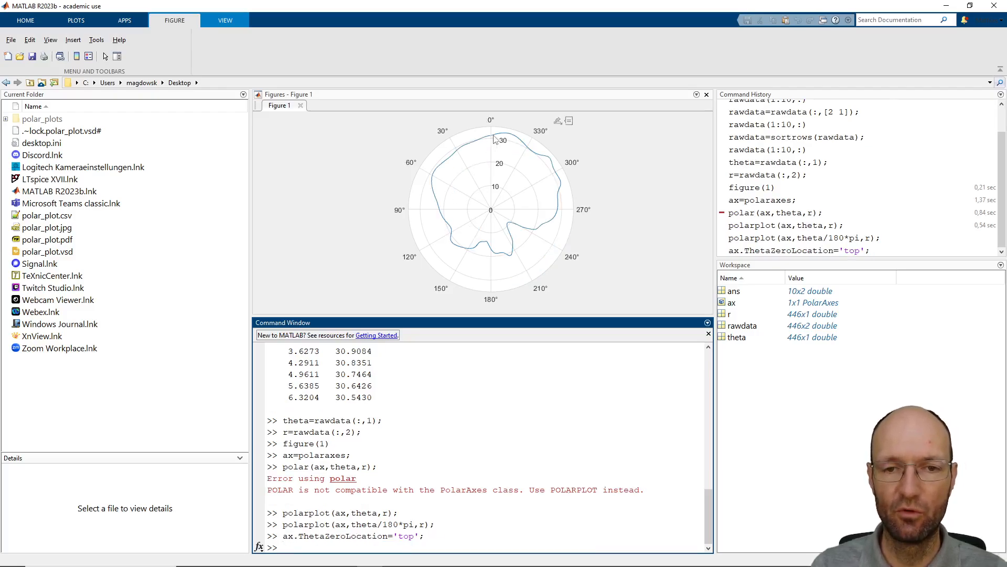
Bring the original polar_plot.jpg back up in XnView beside the figure to compare the curve's orientation
double_click(48, 227)
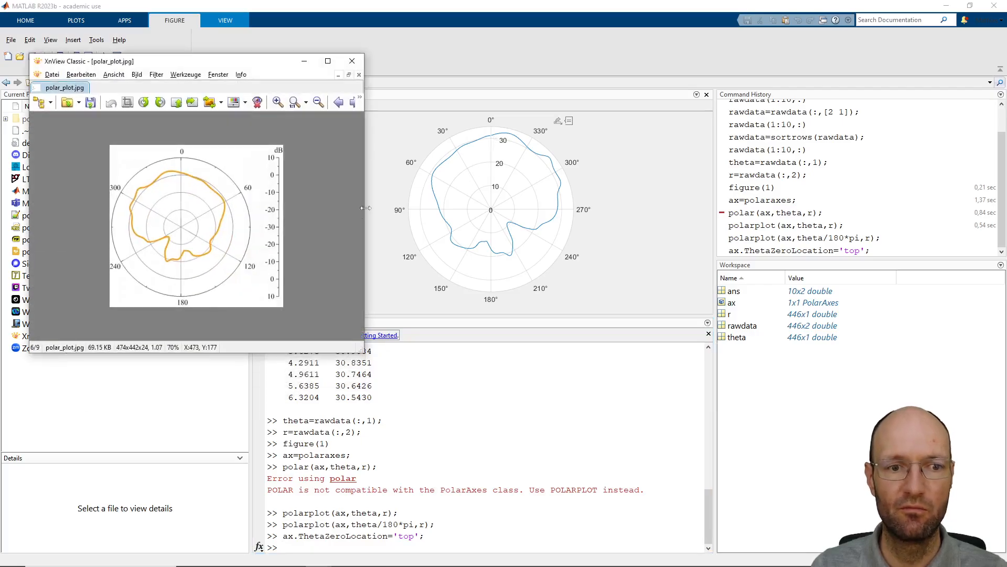
left_click_drag(229, 62, 230, 50)
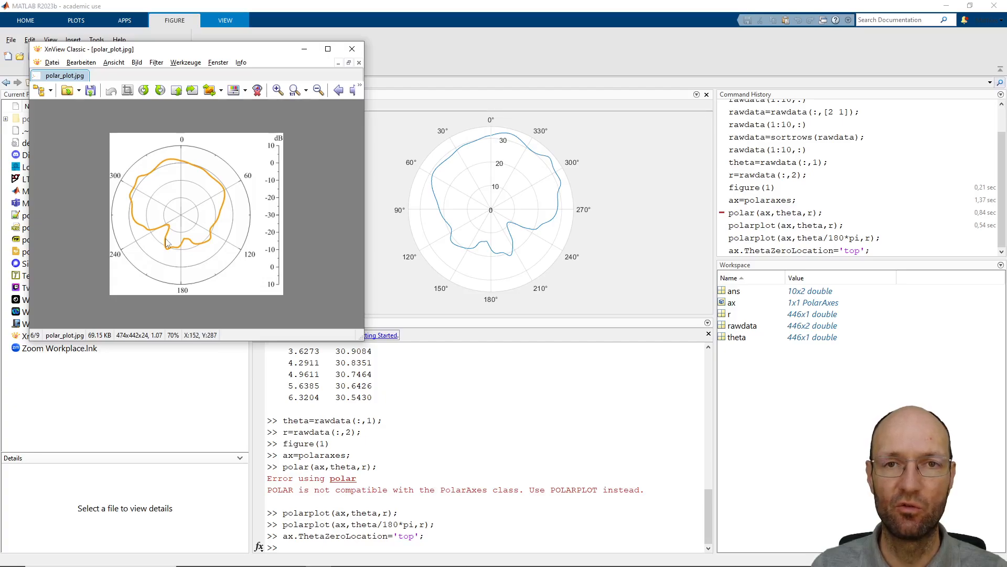
Make the angles of the polar axes run clockwise with ax.ThetaDir='clockwise';
left_click(282, 548)
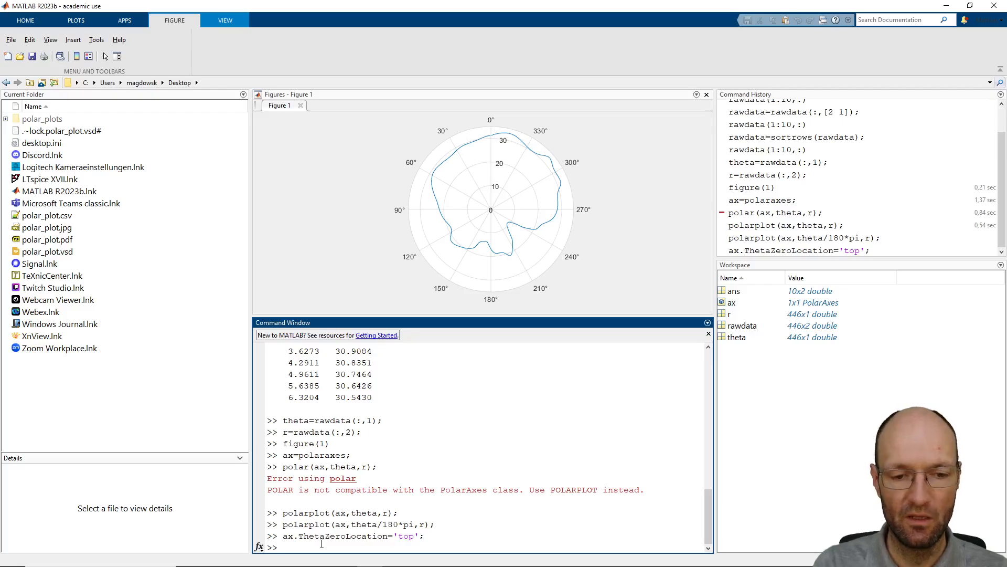
type("ax.Theta")
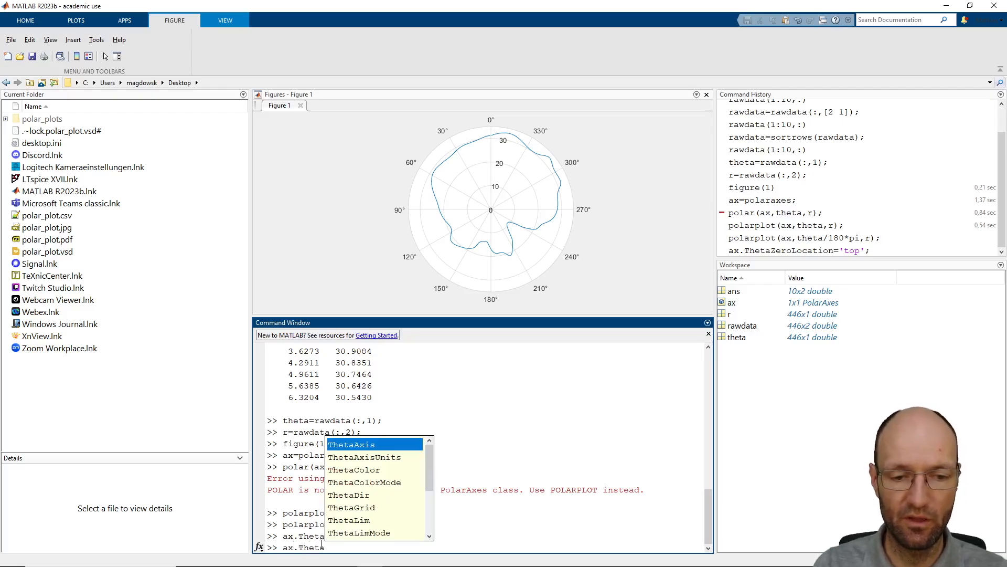
key("Down")
key("Down")
key("Down")
key("Down")
key("Return")
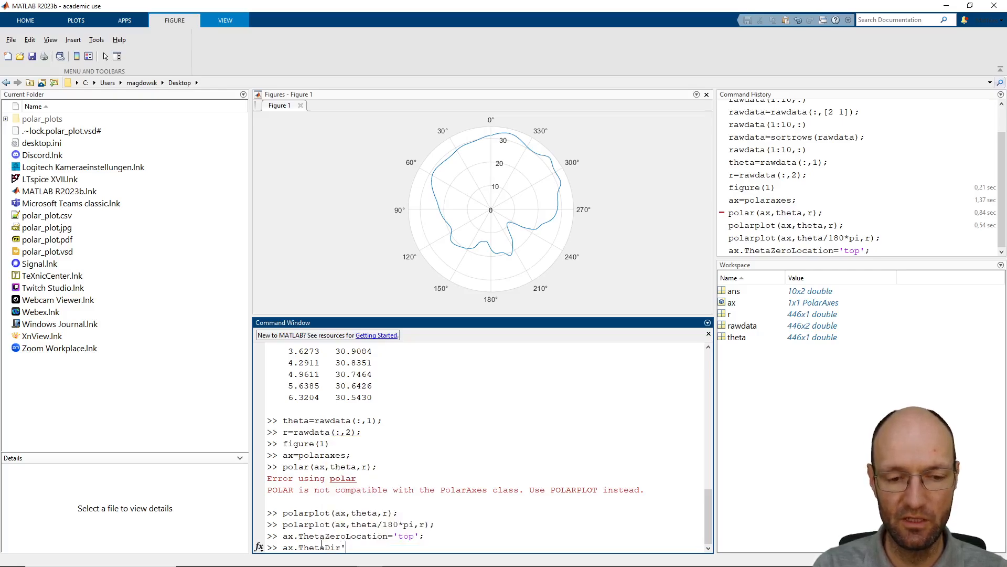
type("='")
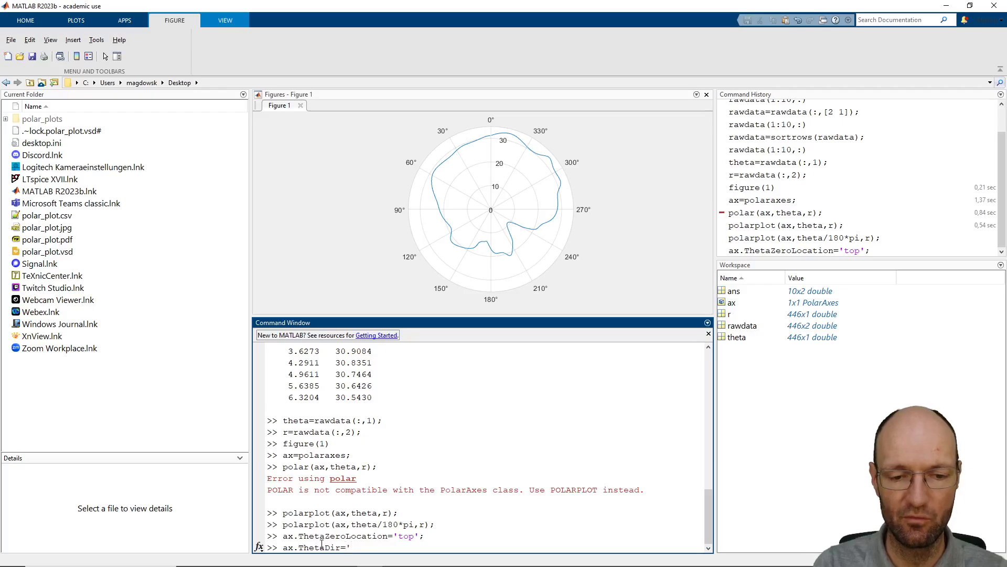
type("c")
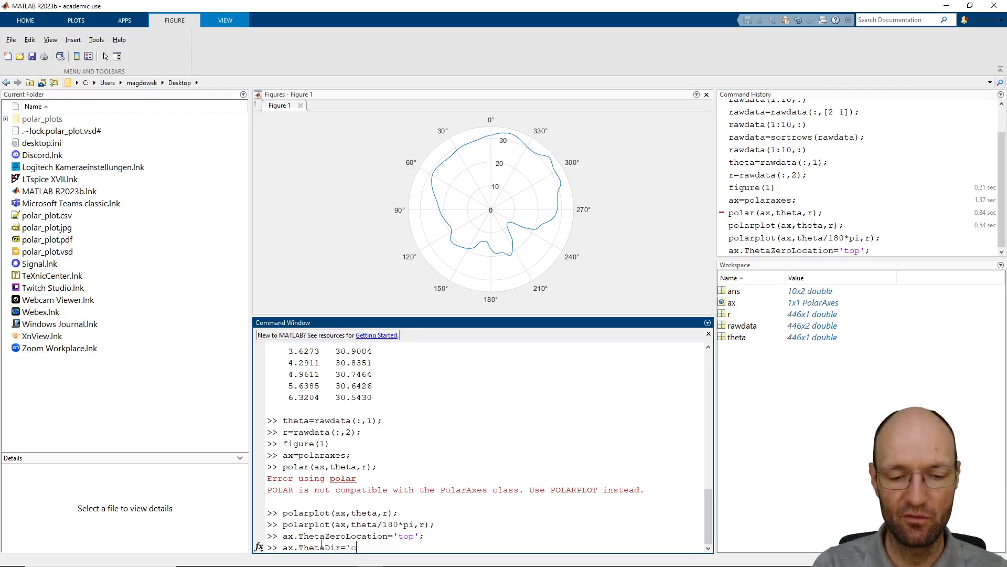
type("lockwise';")
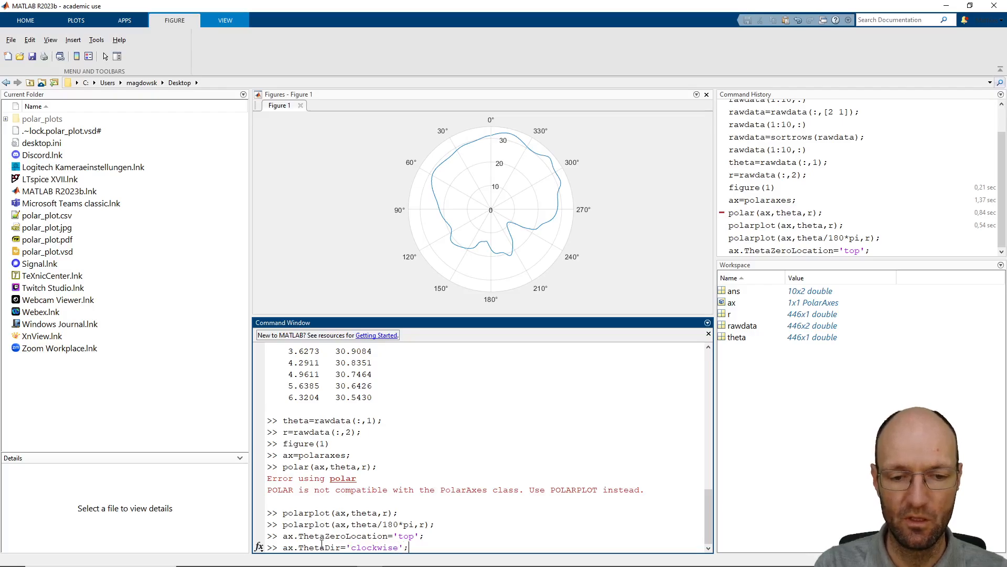
key("Return")
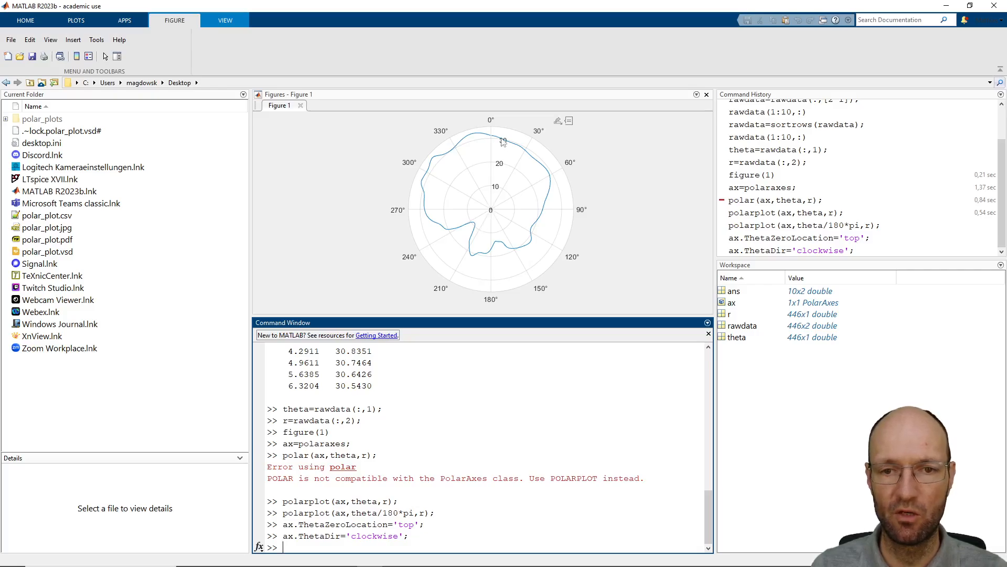
Switch to XnView and place the original polar_plot.jpg beside the clockwise MATLAB plot to compare the two curves
key("alt+Tab")
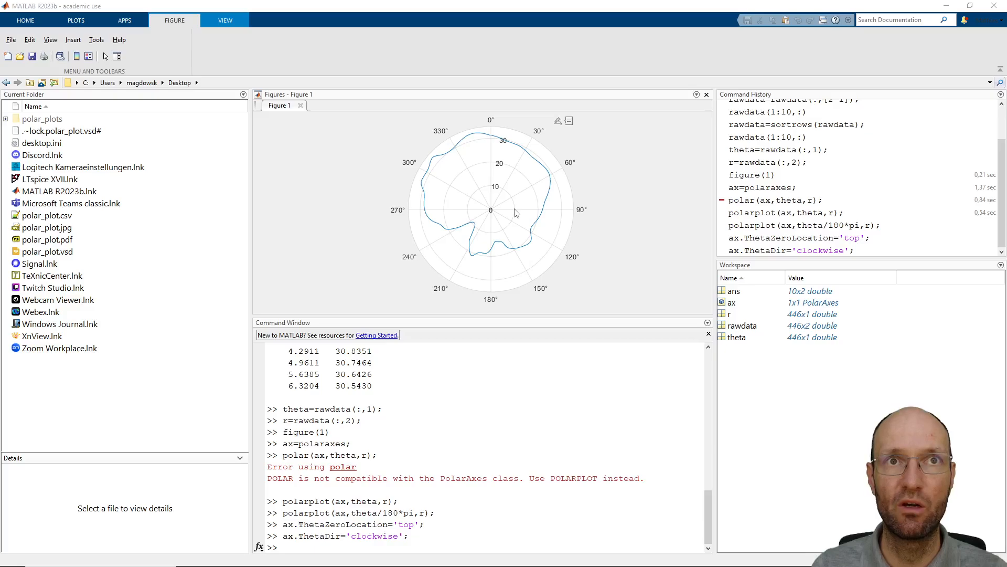
left_click_drag(243, 53, 244, 42)
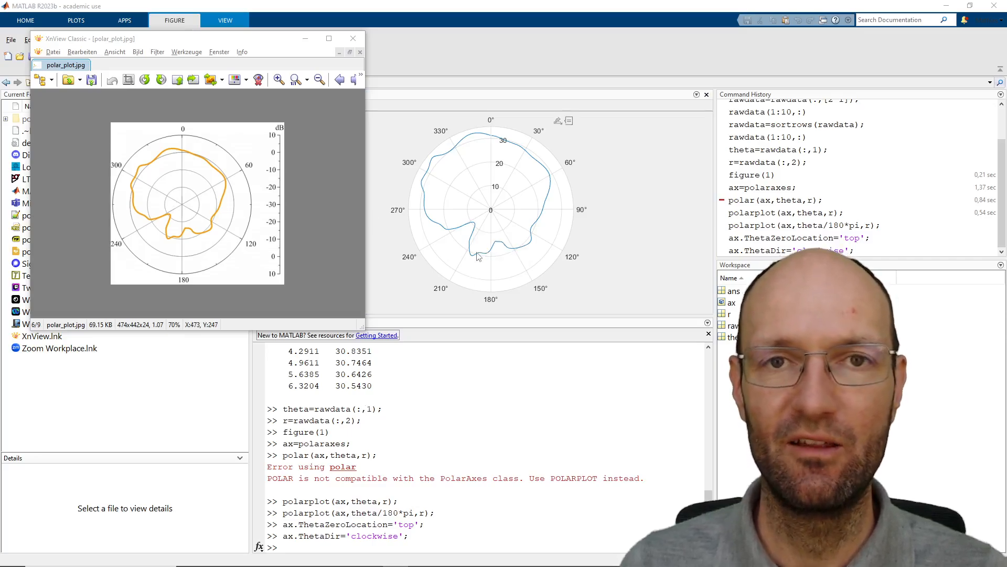
mouse_move(478, 256)
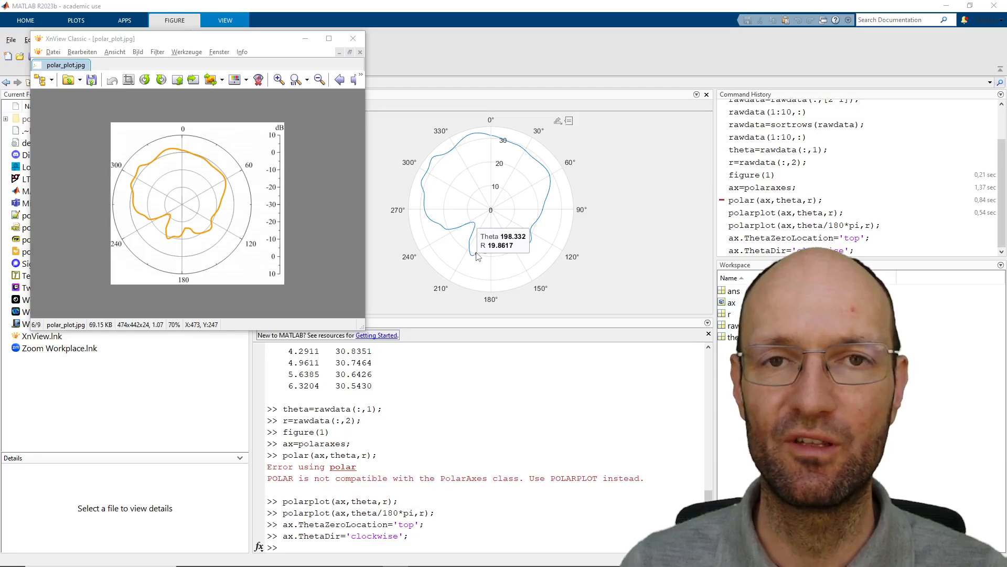